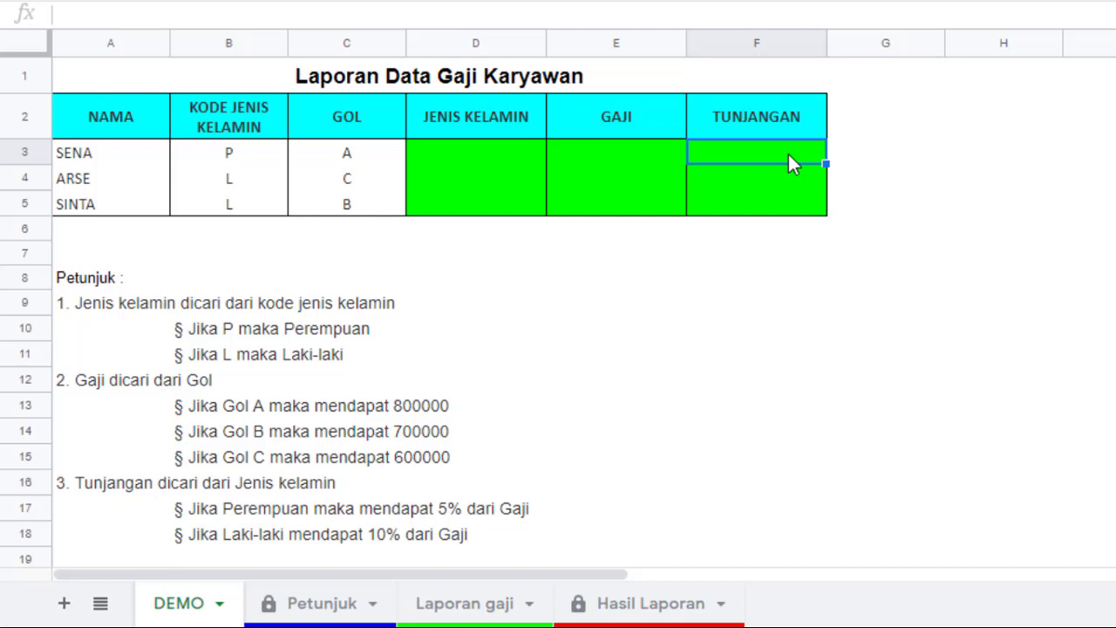
left_click(82, 280)
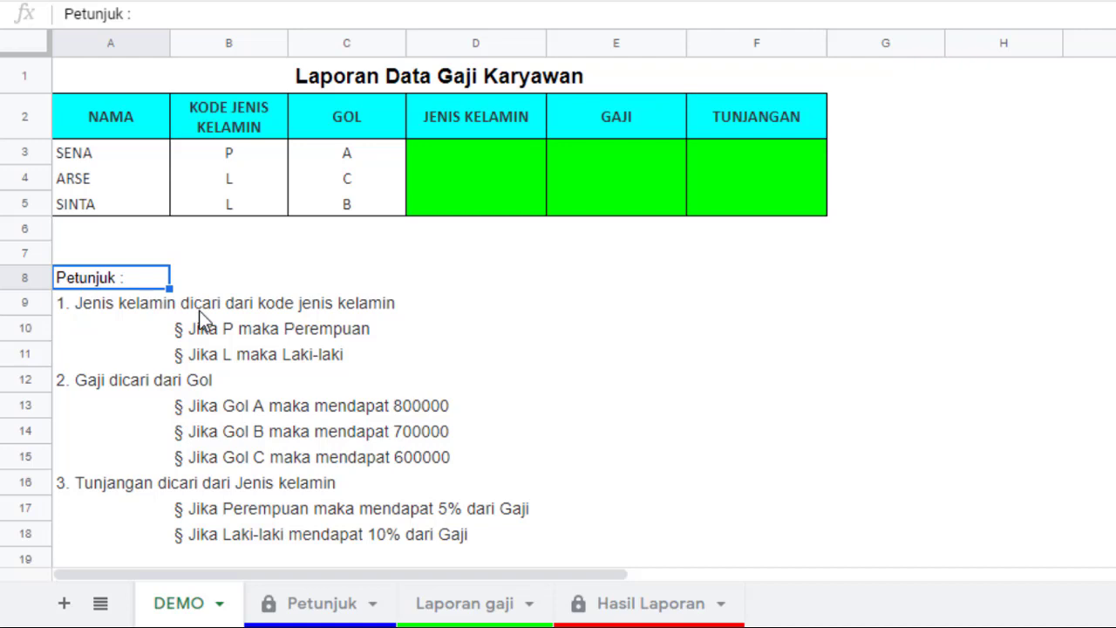
left_click(465, 159)
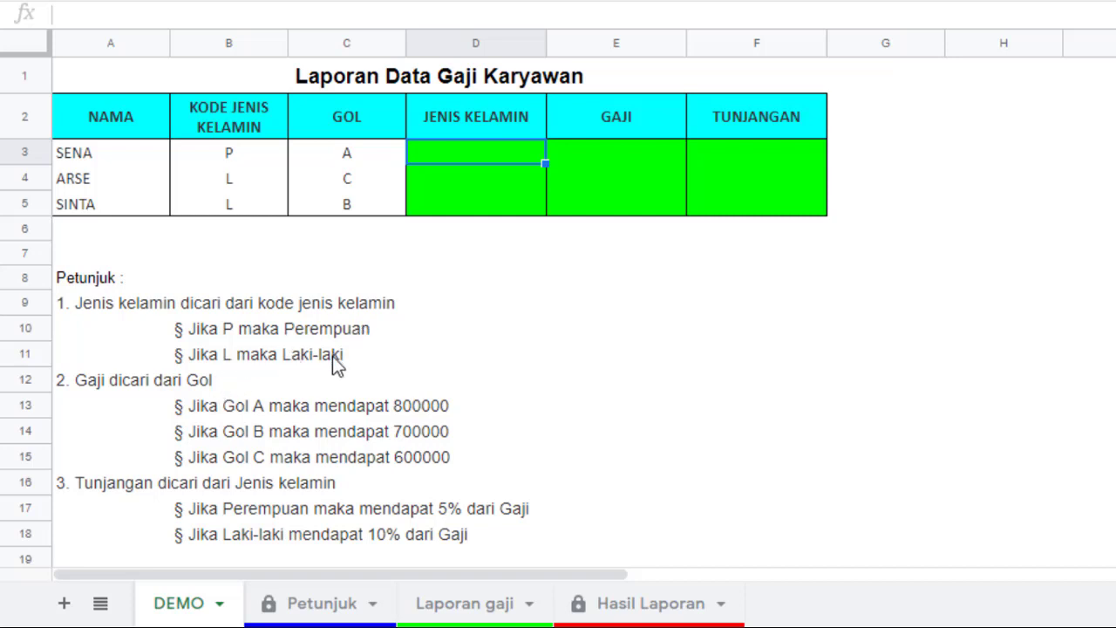
left_click(489, 303)
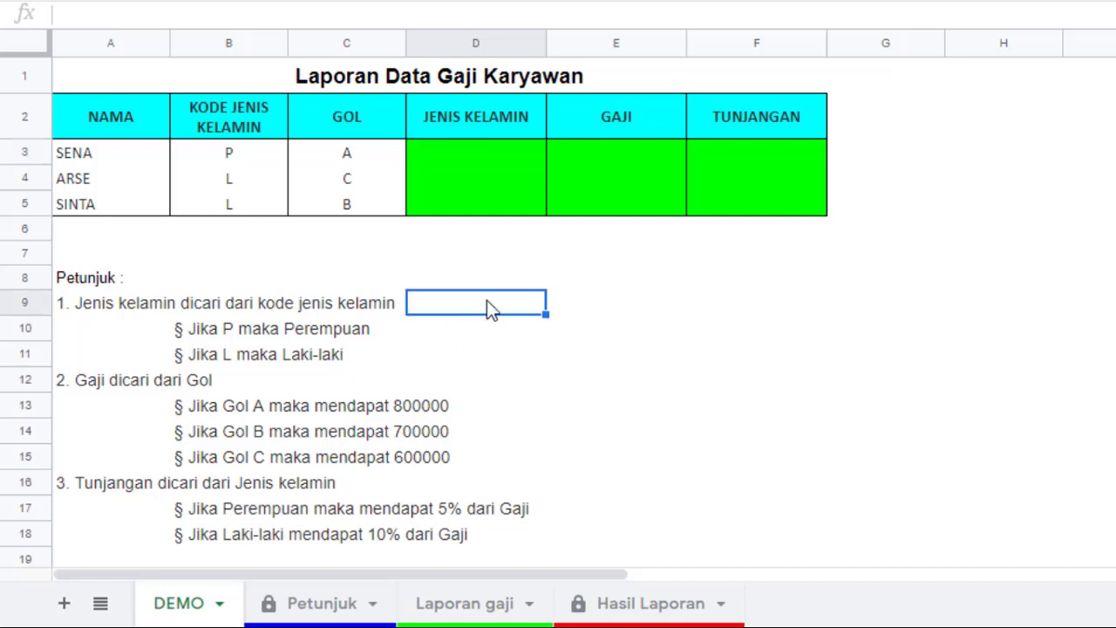
- Begin an IF formula in D3 that tests whether the gender code in B3 equals "p"
left_click(484, 151)
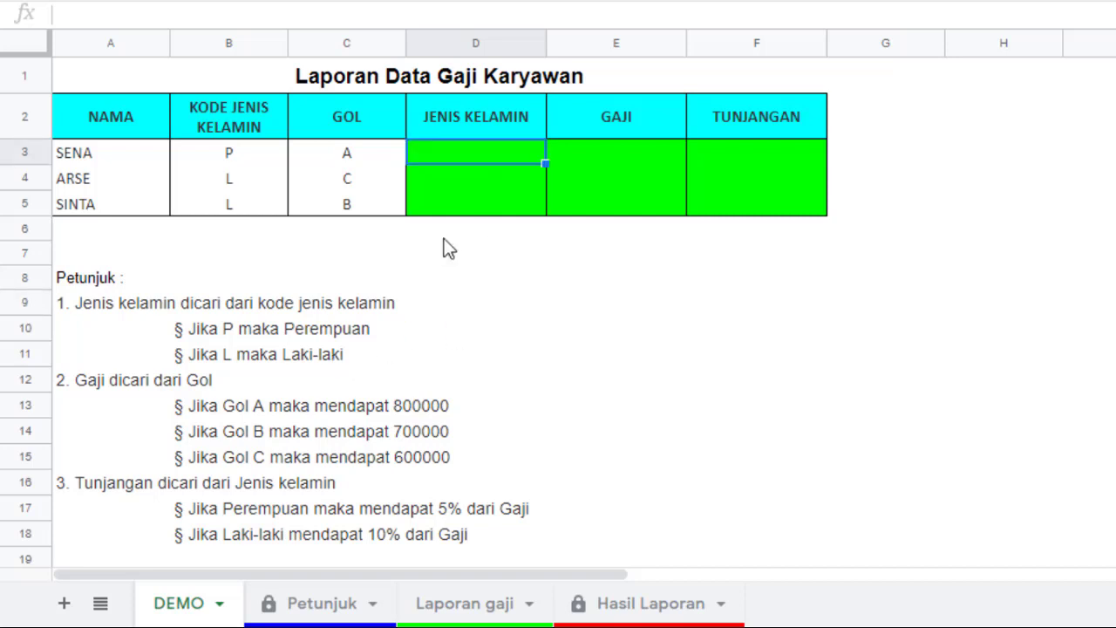
type("=if")
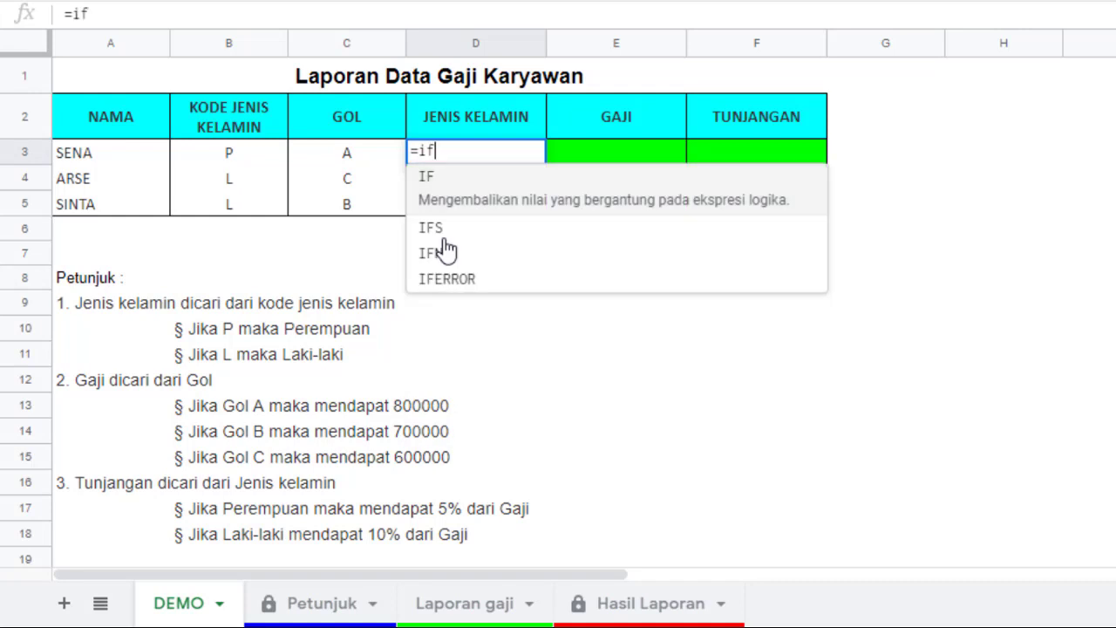
key("Down")
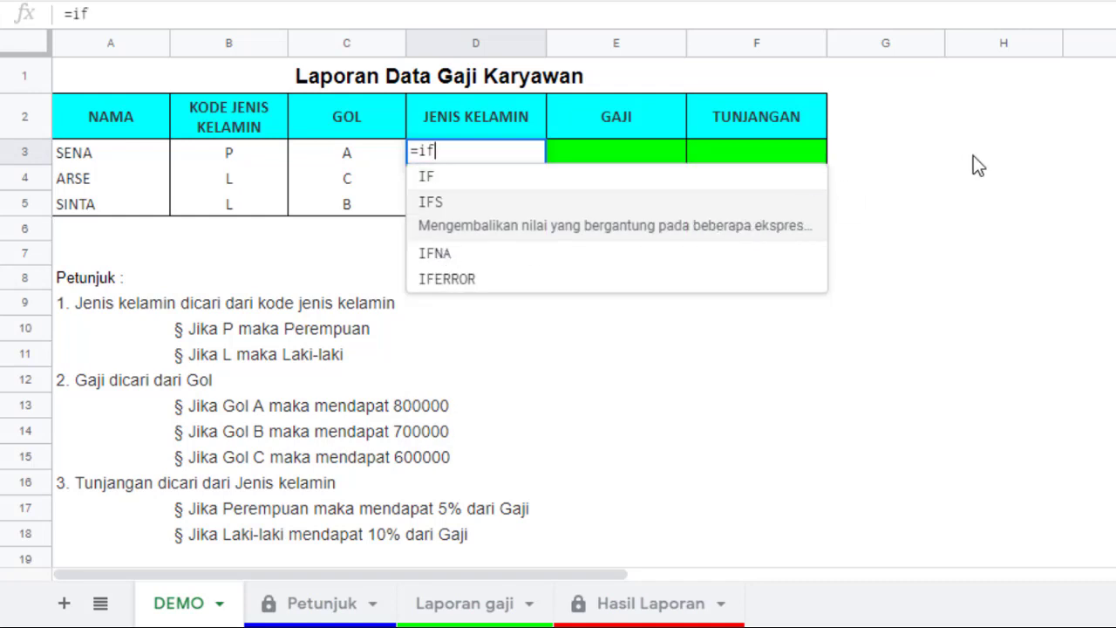
type("(")
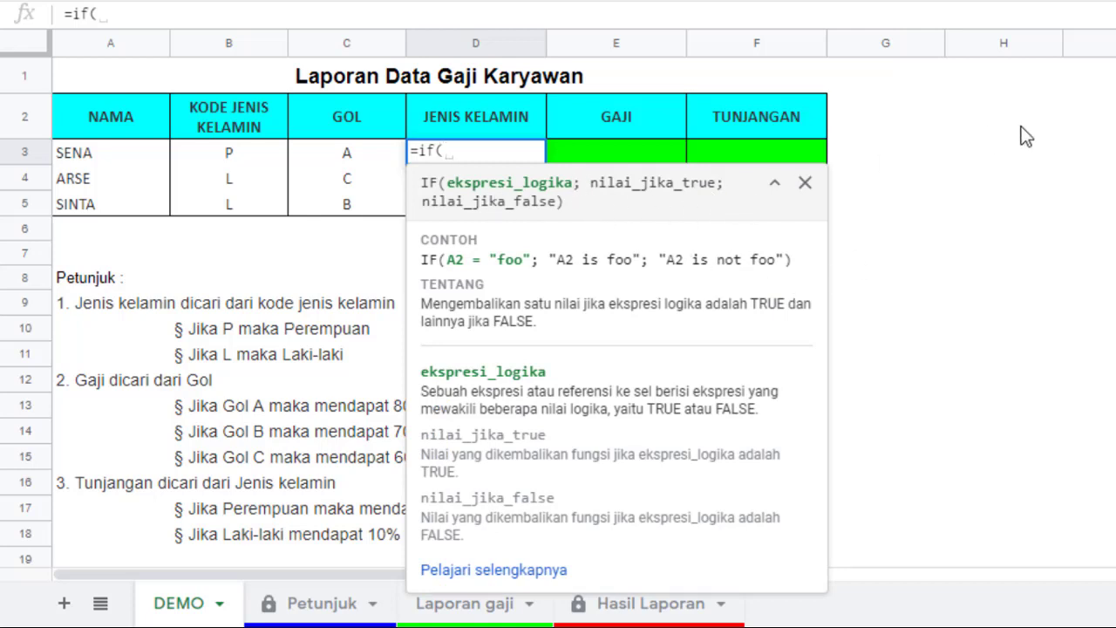
left_click(775, 185)
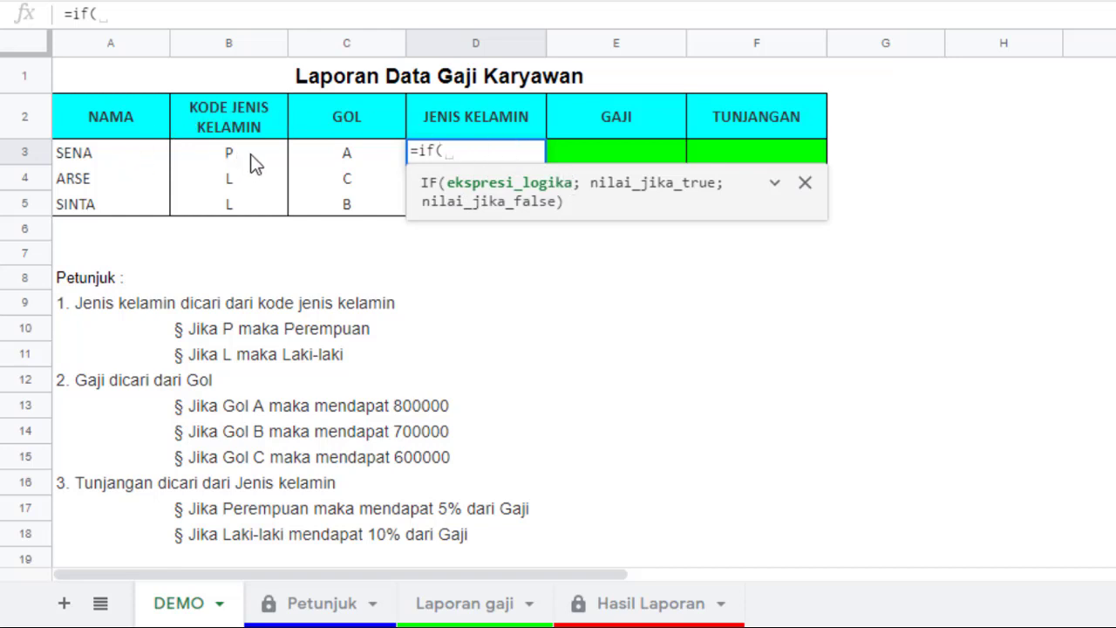
left_click(228, 153)
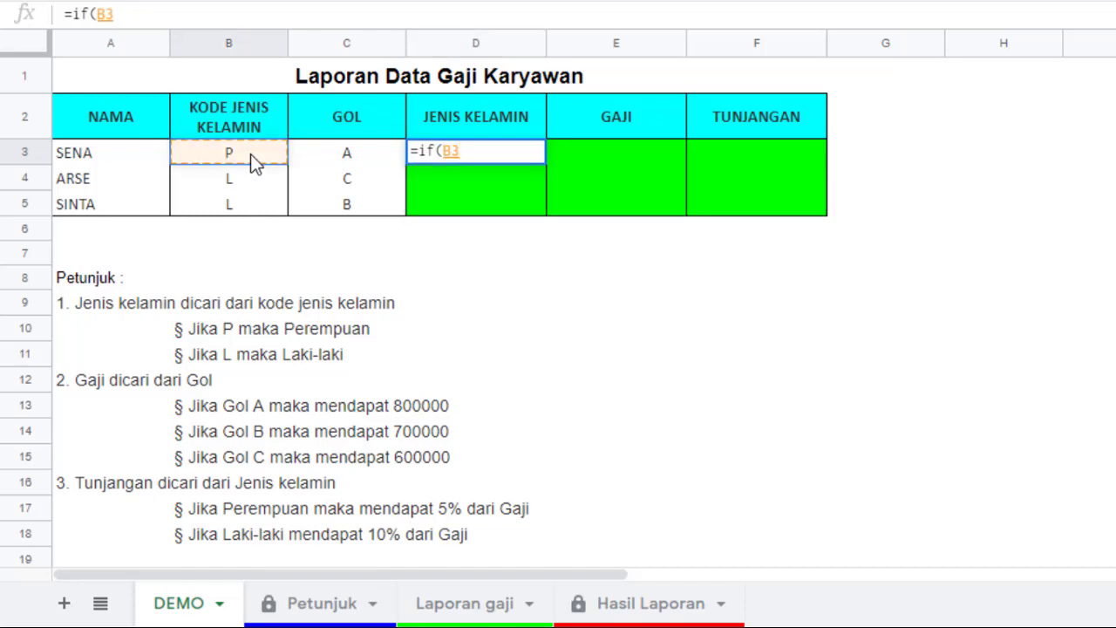
type("=")
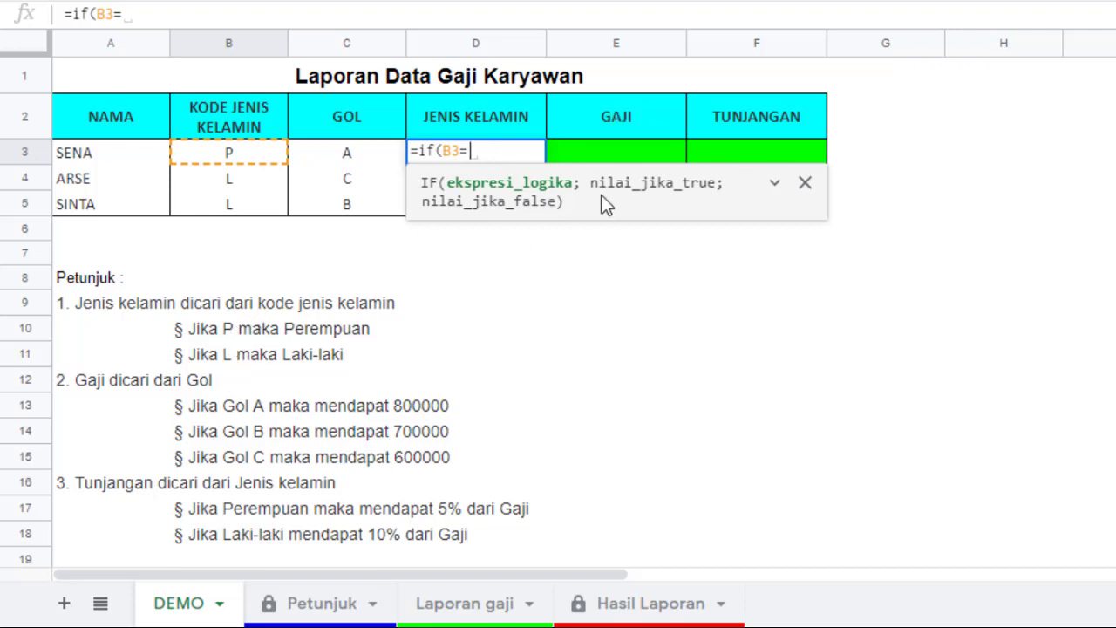
type("\"p\"")
type(";")
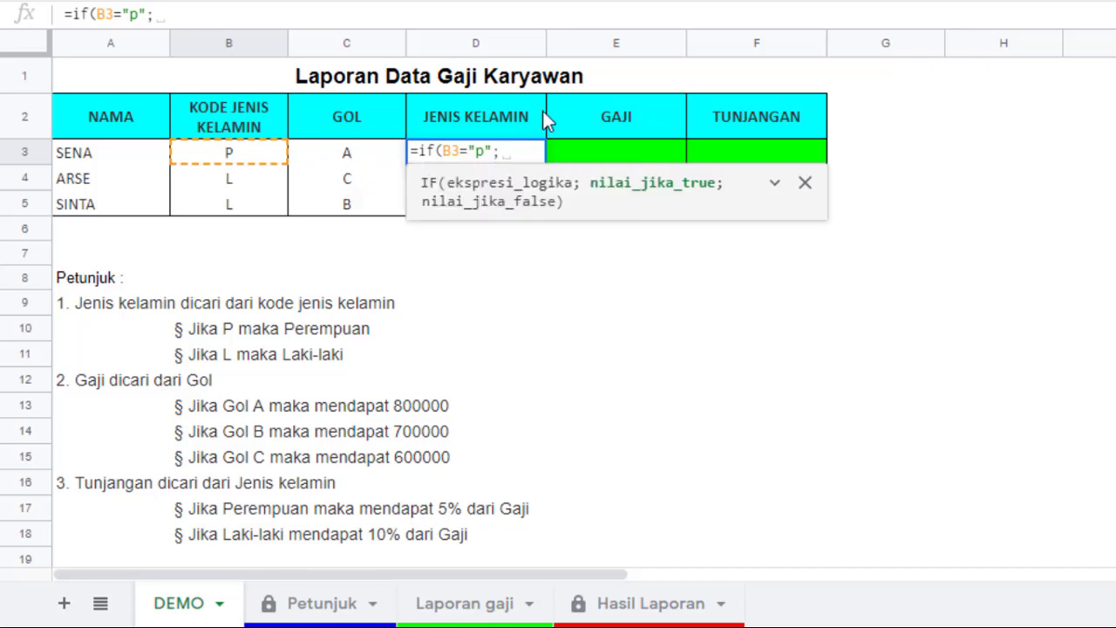
- Complete the D3 formula to return "perempuan" when the test is true and "Laki - Laki" otherwise
type("\"per")
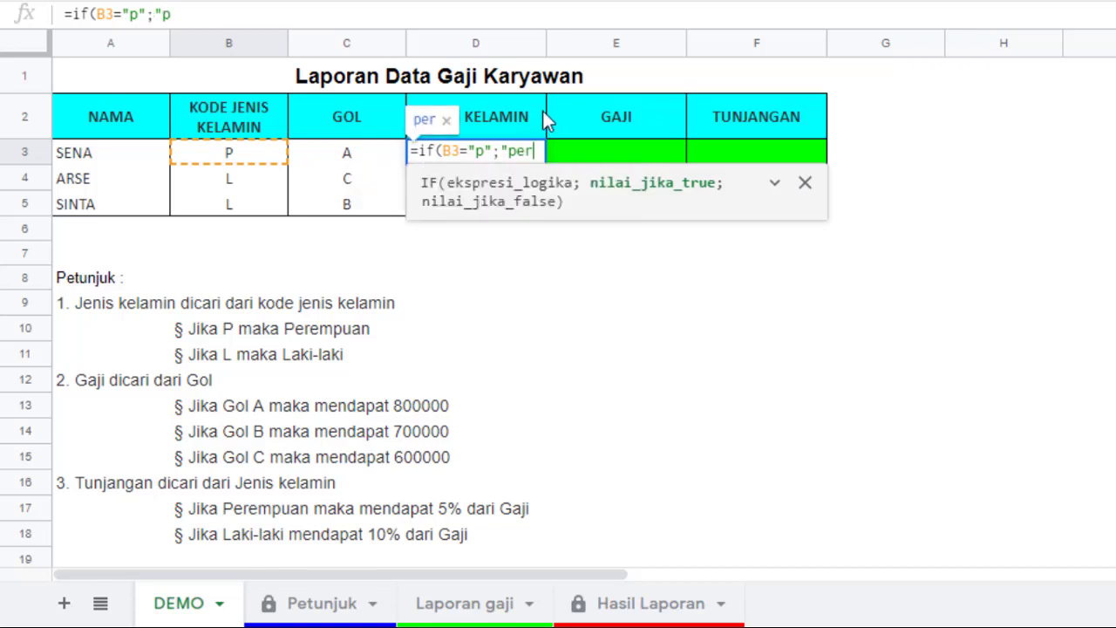
type("empuan\"")
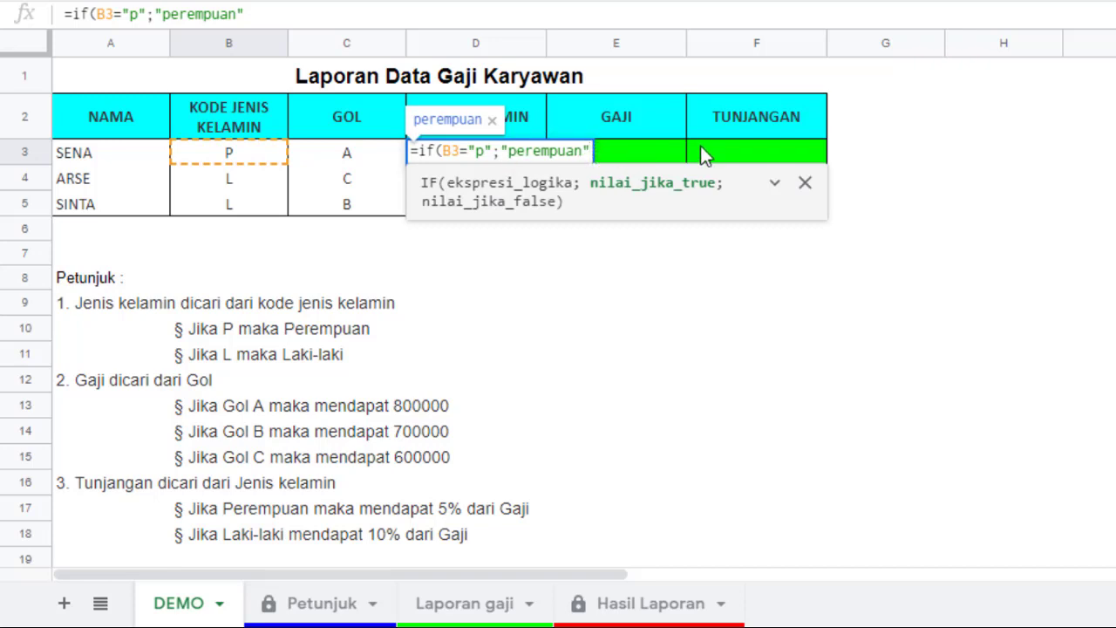
type(";")
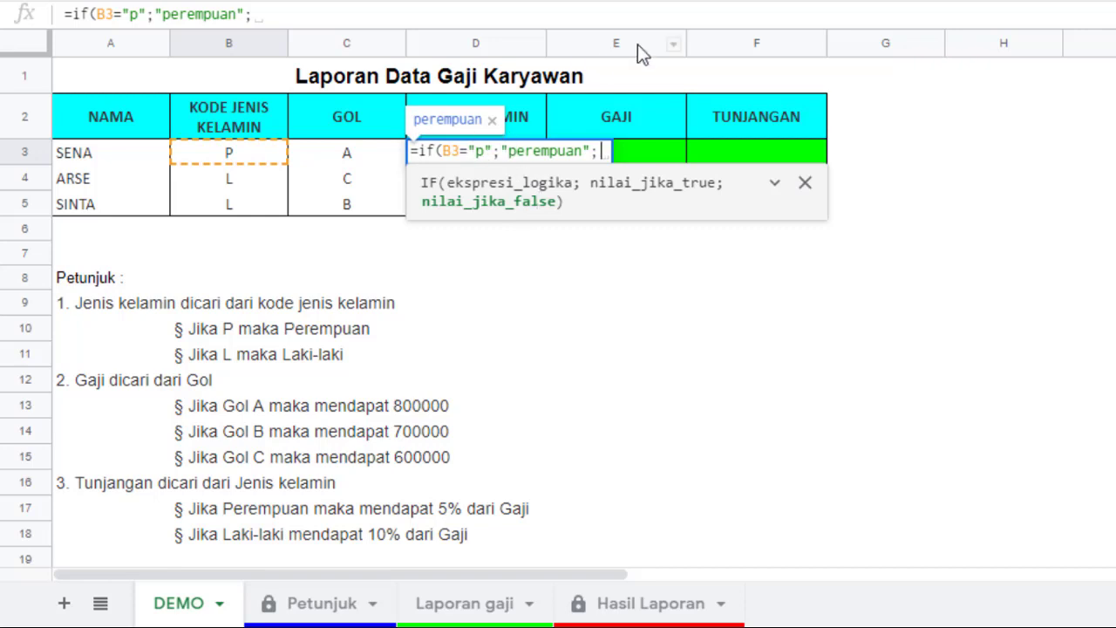
type("\"Lak")
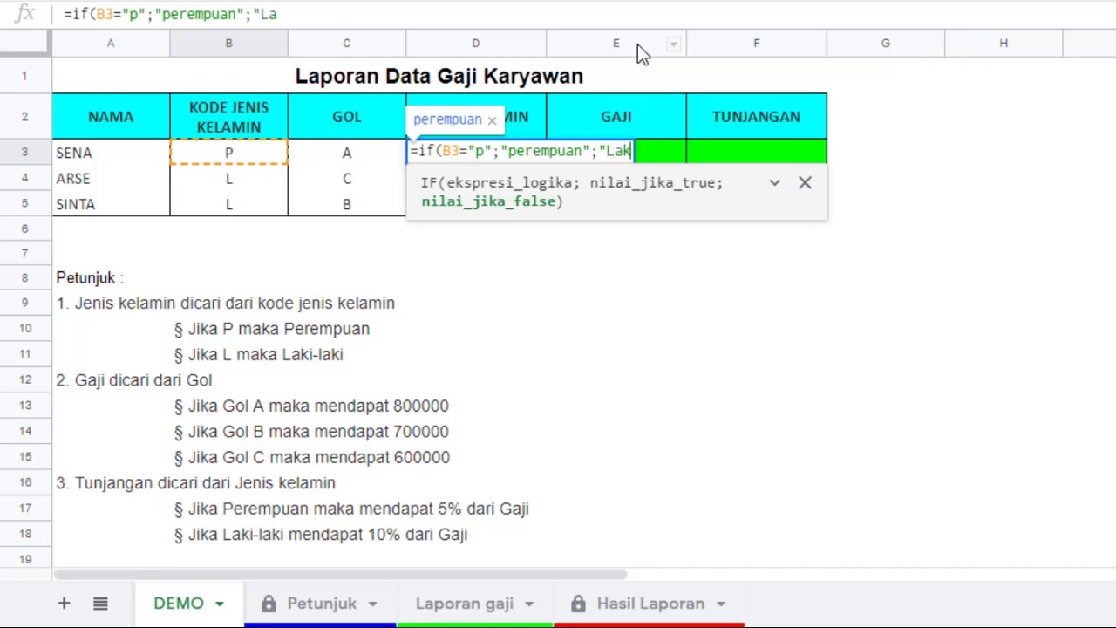
type("i - ")
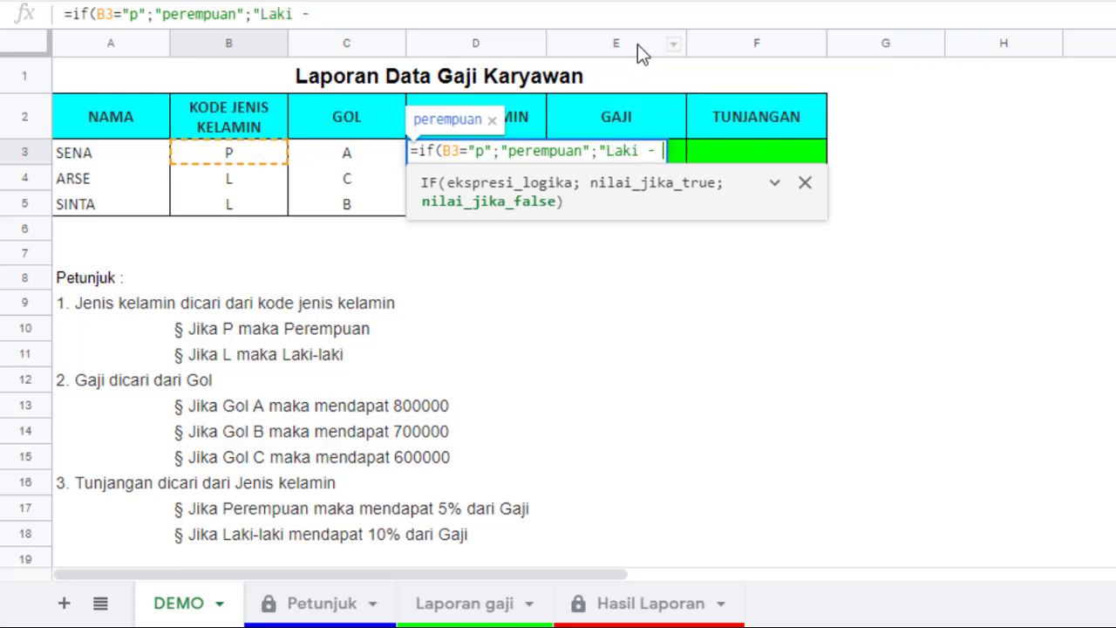
type("Laki\"")
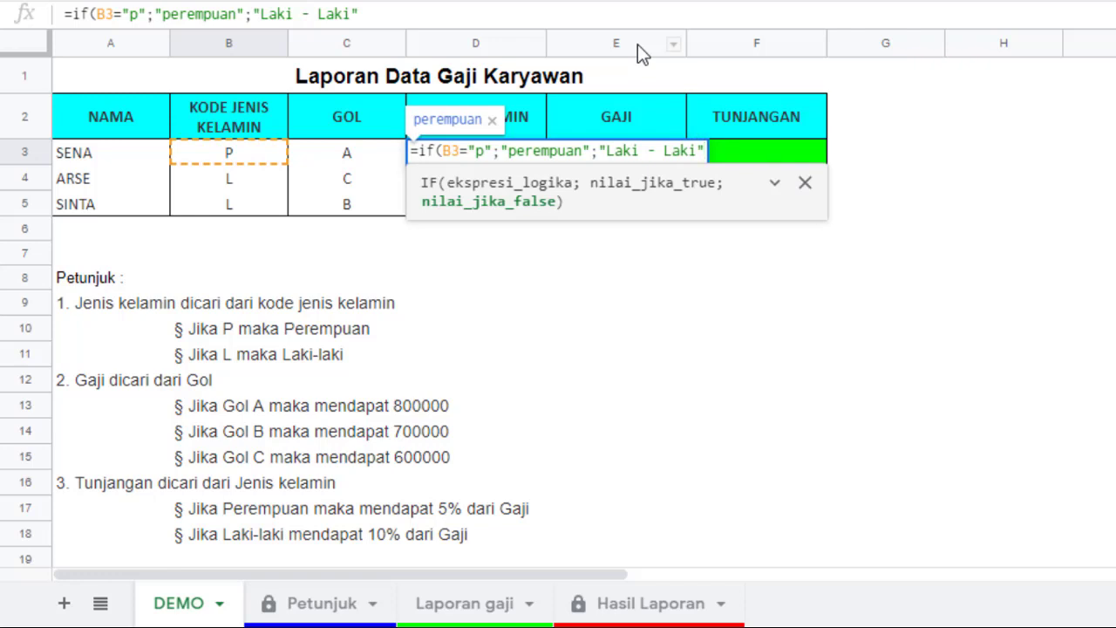
type(")")
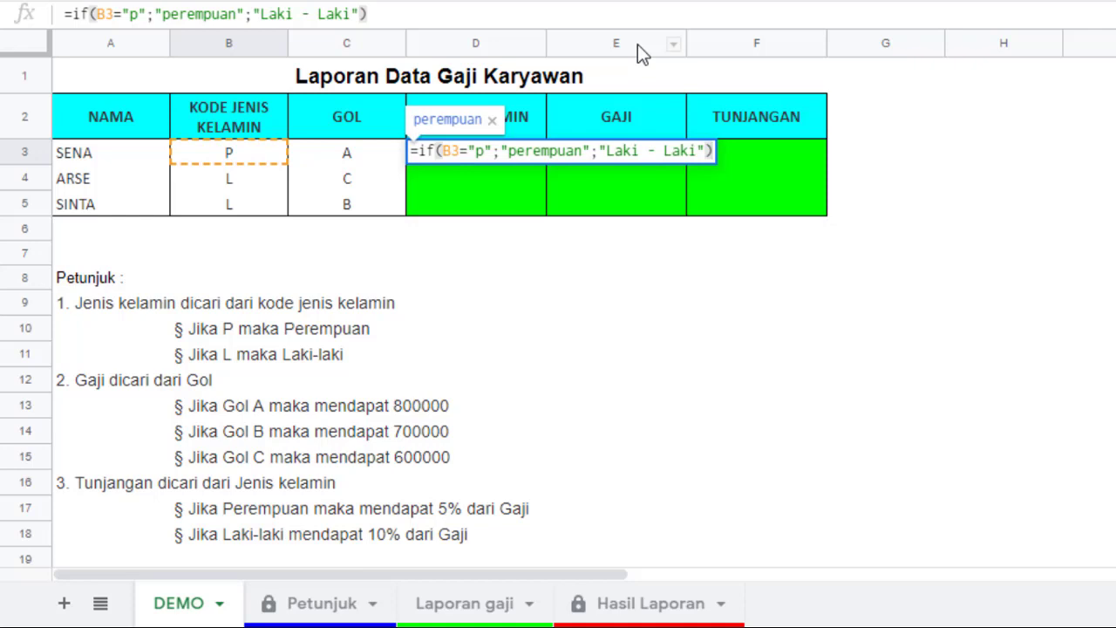
key("Return")
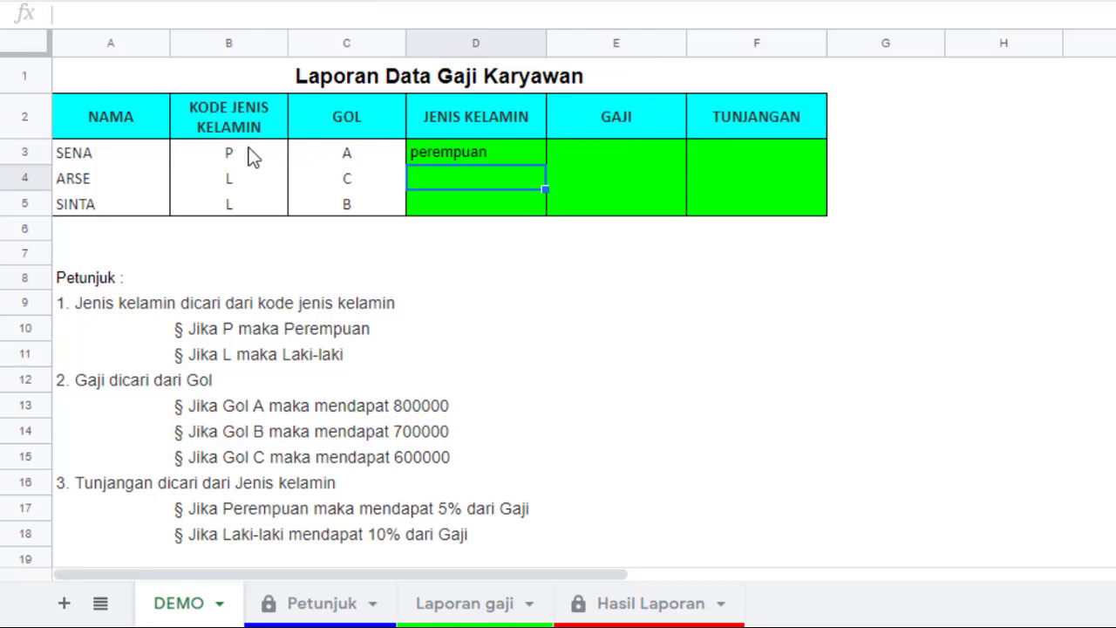
- Capitalize the true result in D3's formula so it reads "Perempuan"
left_click(466, 159)
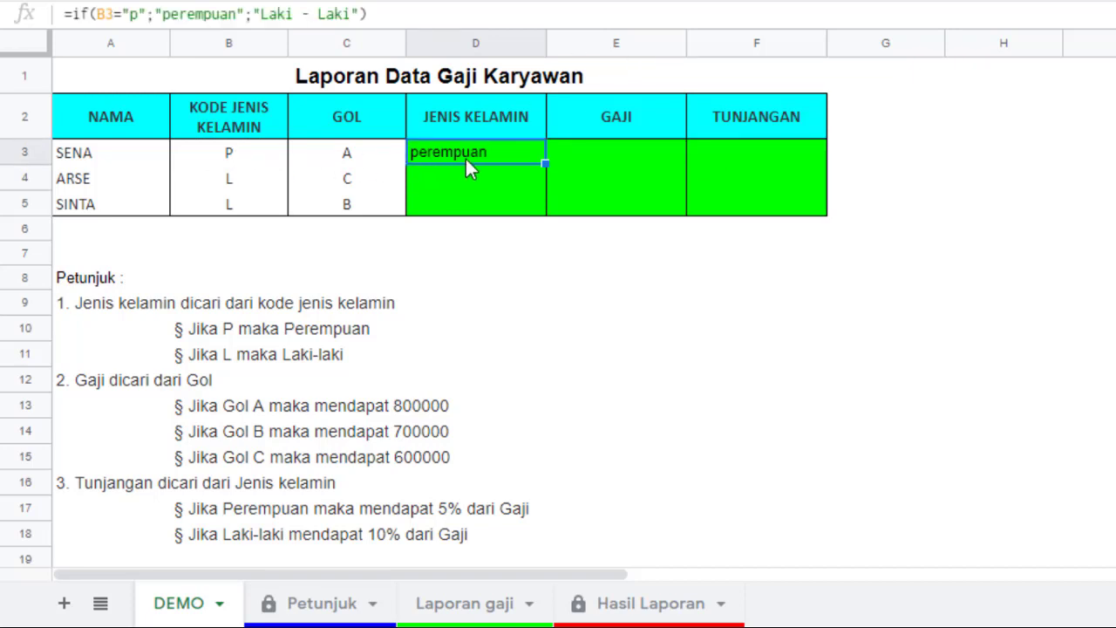
double_click(465, 159)
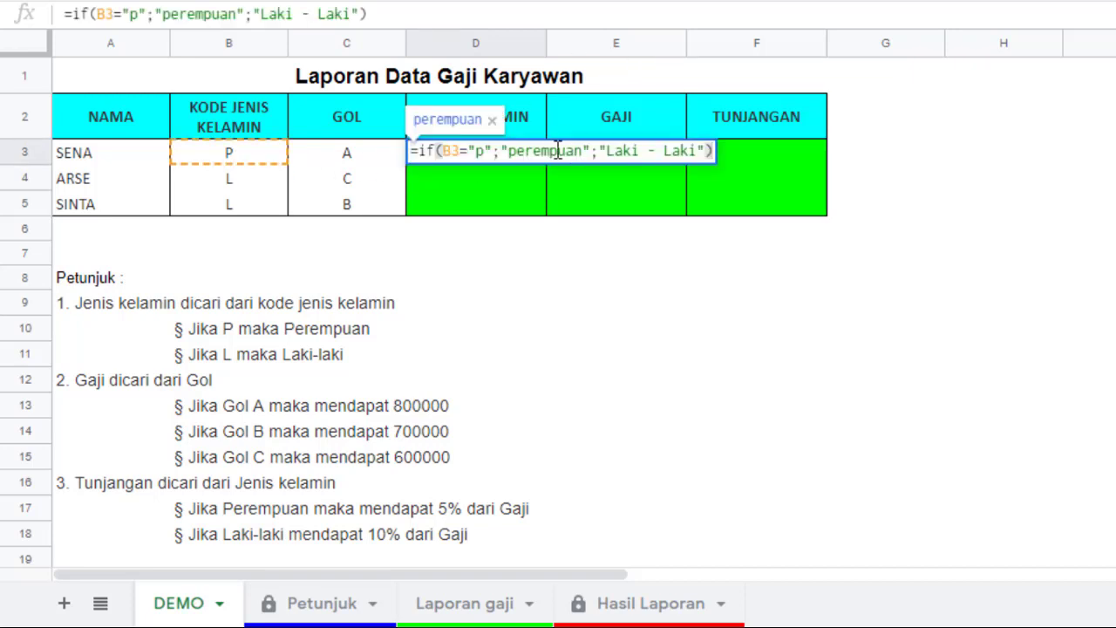
left_click(516, 152)
key("BackSpace")
type("P")
key("Return")
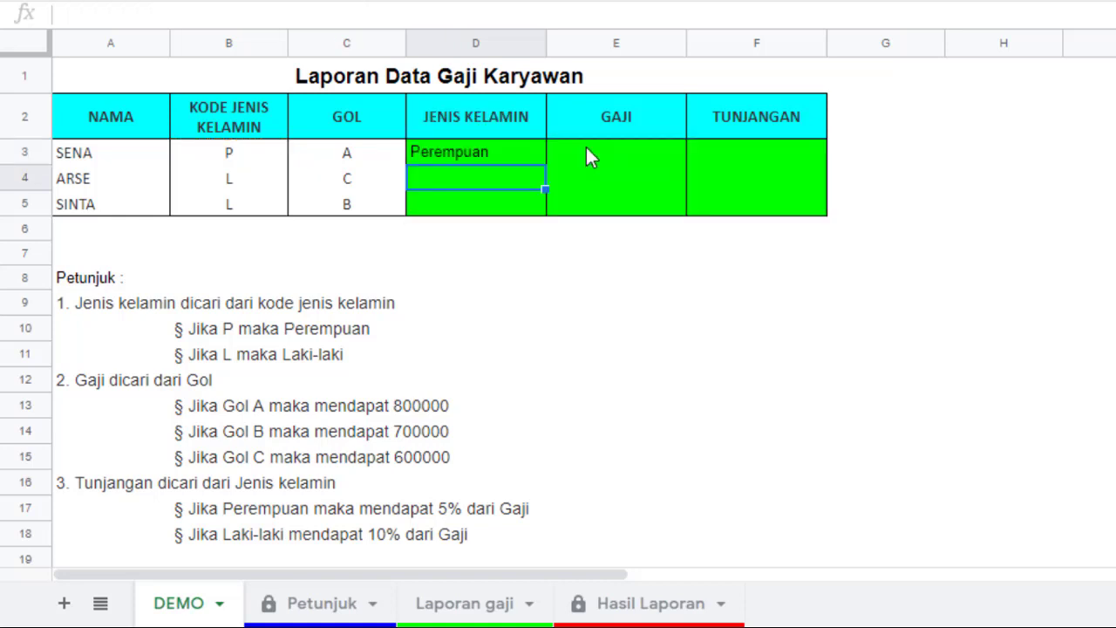
- Fill the D3 formula down through D5 and review the formulas in the JENIS KELAMIN column
left_click(534, 157)
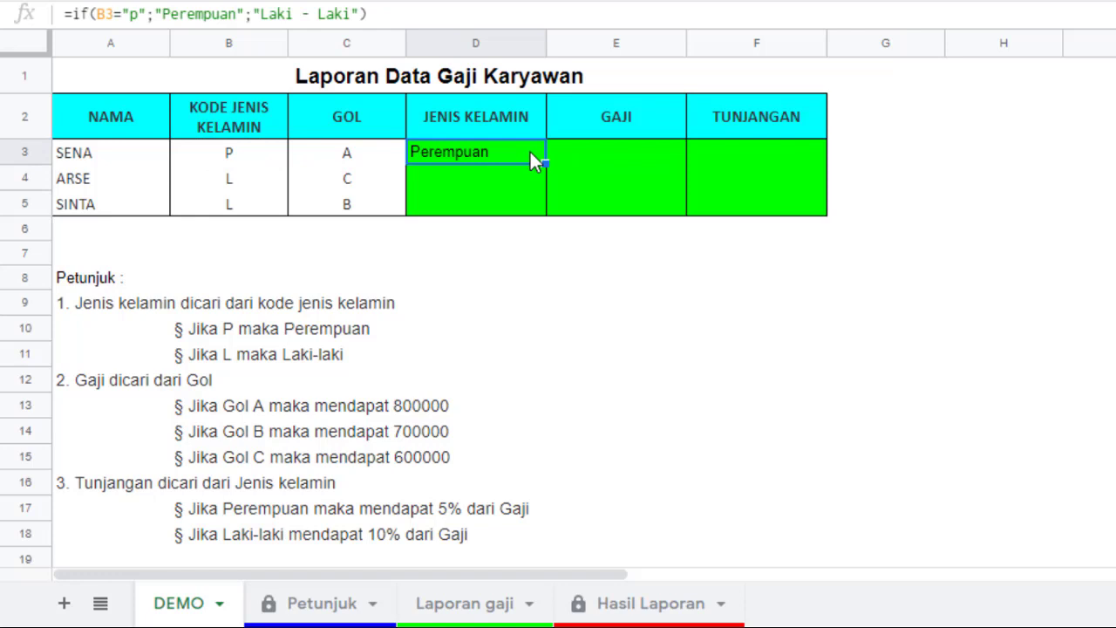
left_click_drag(544, 163, 540, 209)
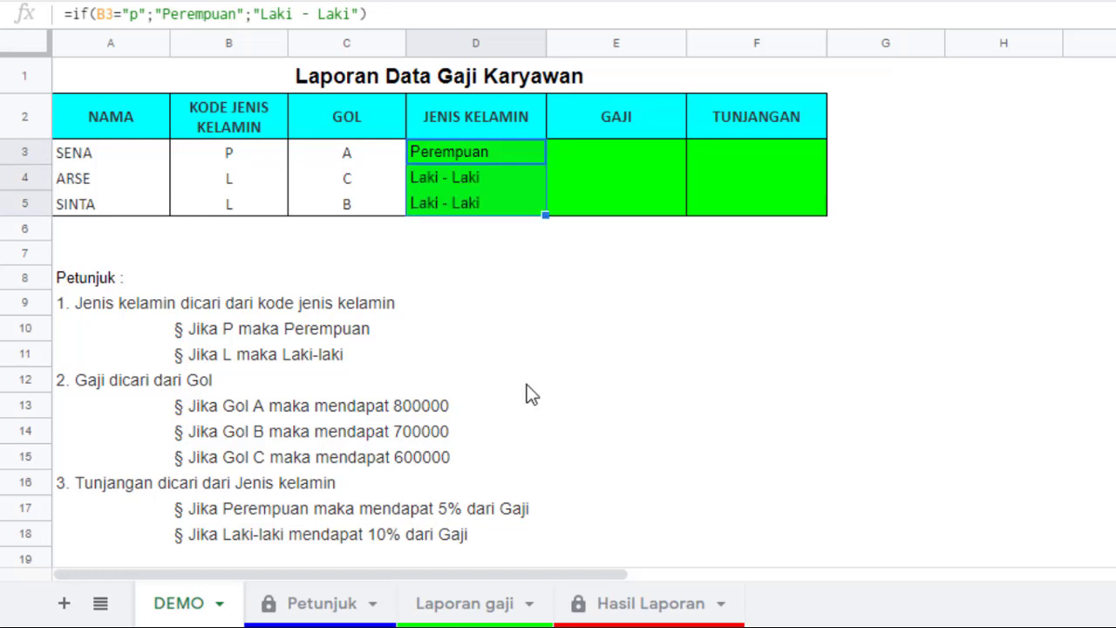
left_click(583, 282)
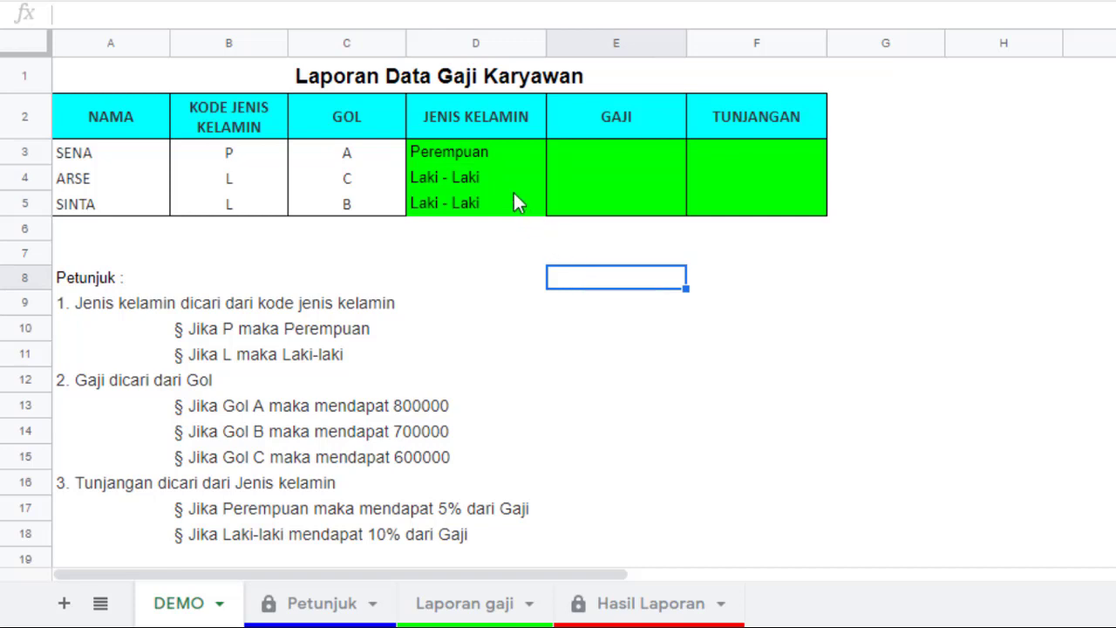
left_click(502, 158)
mouse_move(498, 152)
left_mouse_down()
mouse_move(494, 178)
mouse_move(494, 158)
left_mouse_up()
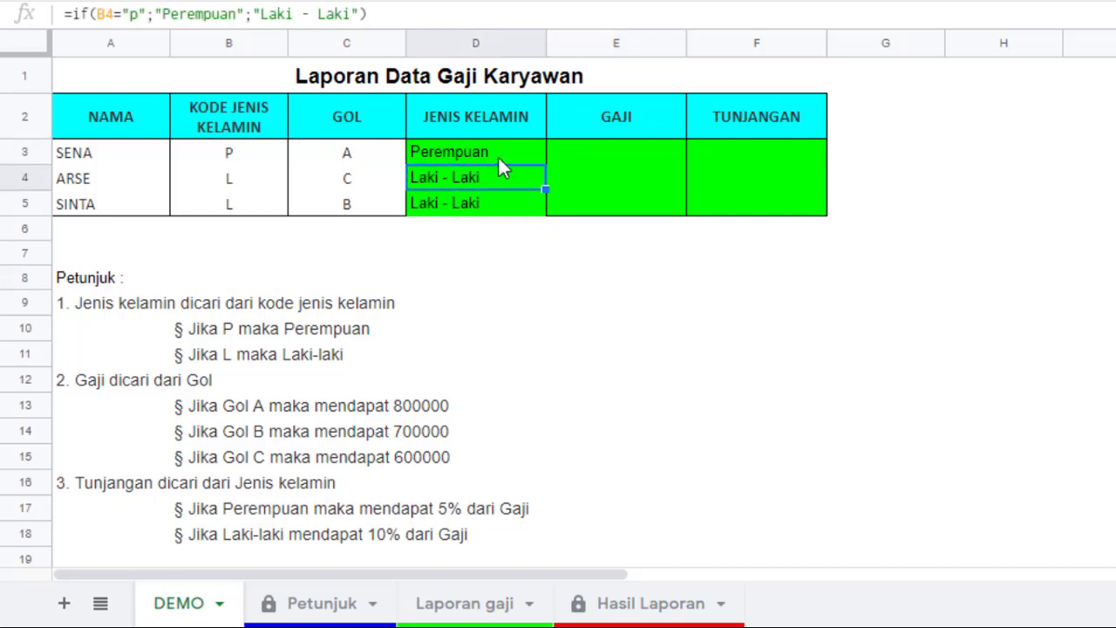
left_click(504, 180)
left_click(505, 212)
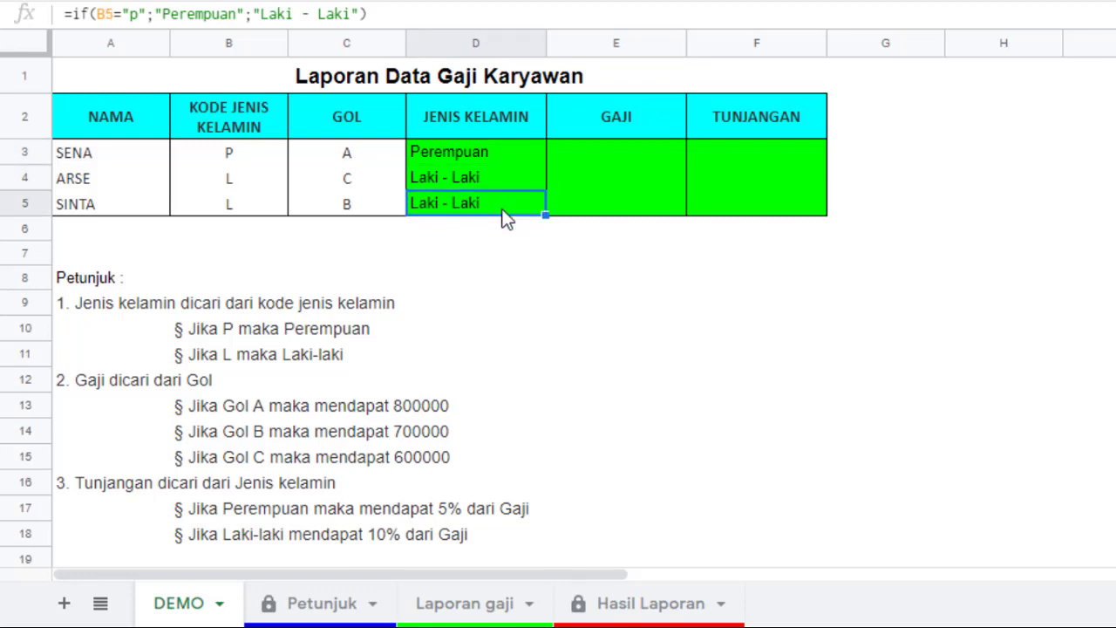
left_click(508, 161)
- Set the gender code in B3 to L and check how the formula in D3 responds
left_click(225, 157)
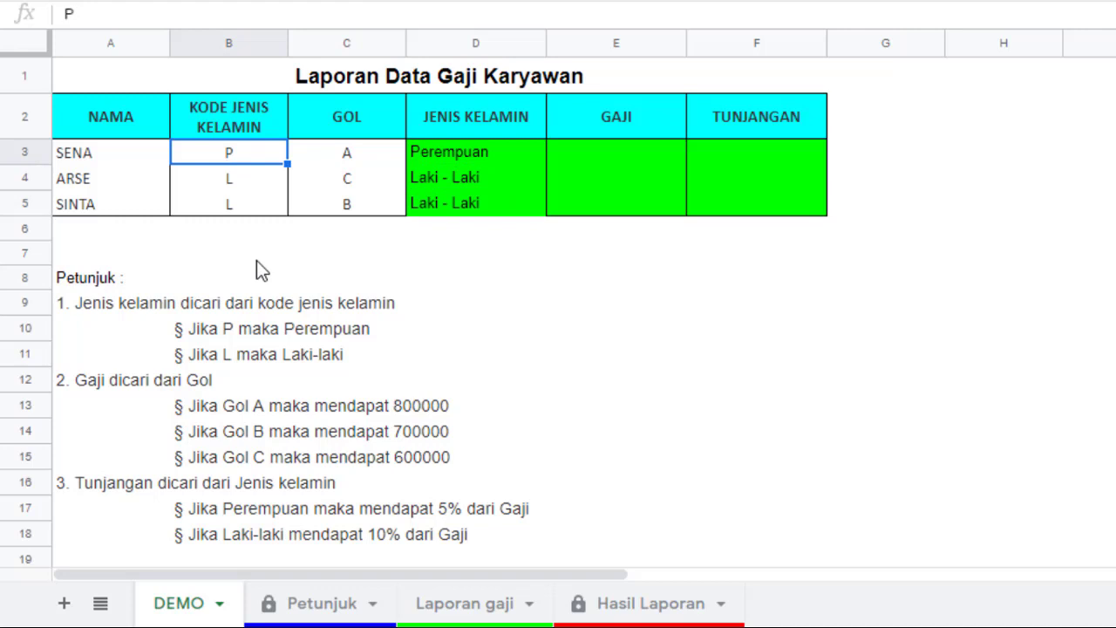
type("L")
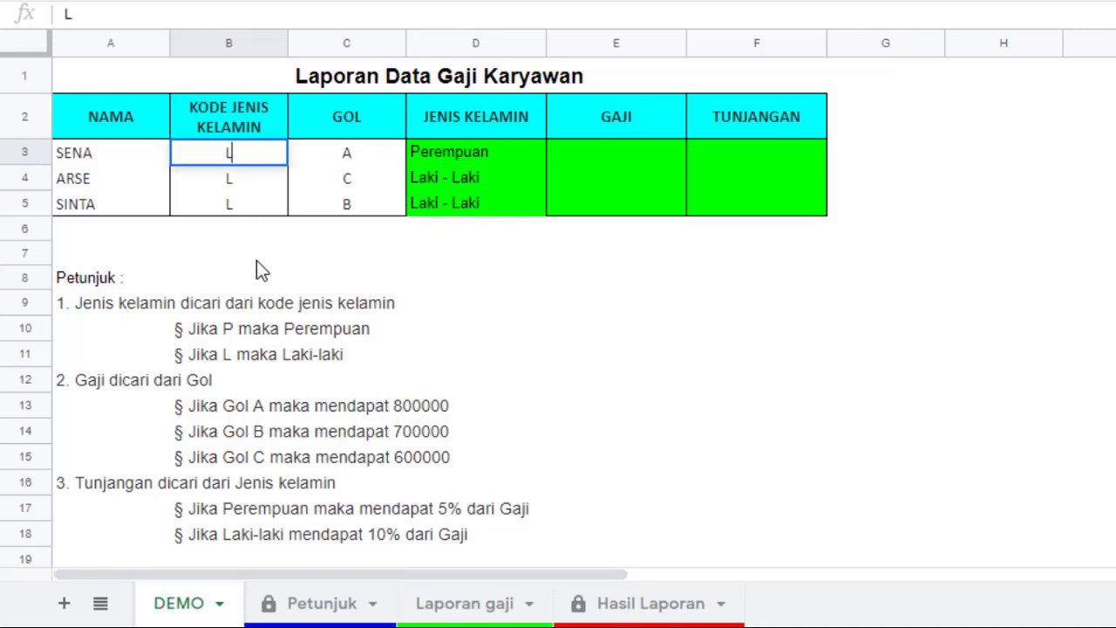
key("Return")
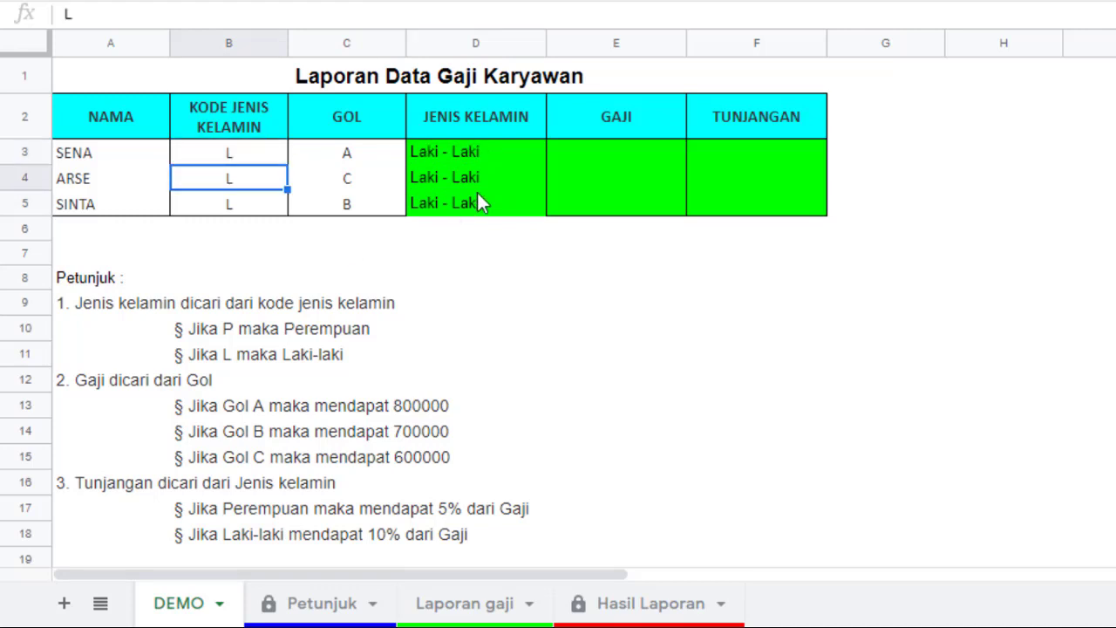
left_click(498, 152)
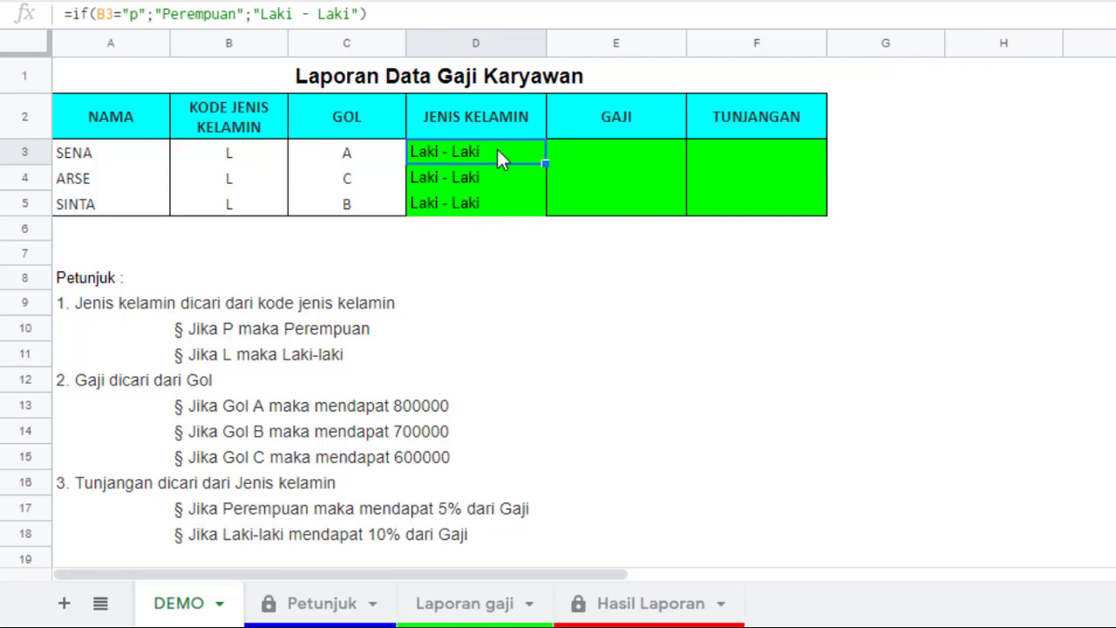
- Restore the gender code in B3 to P and recheck the formulas in the JENIS KELAMIN column
left_click(258, 155)
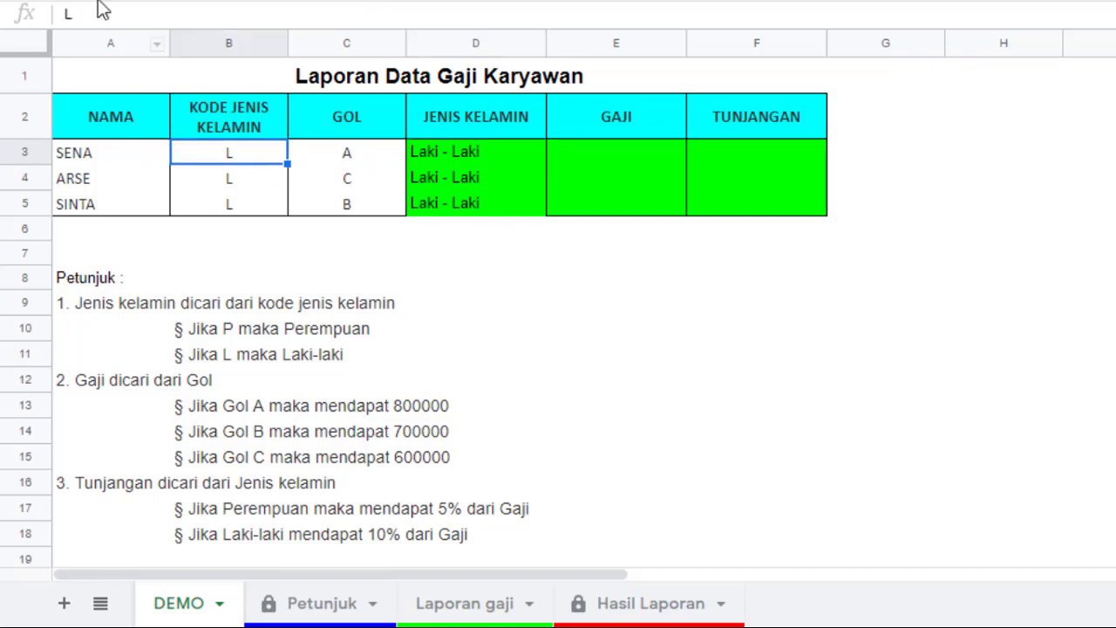
type("P")
key("Return")
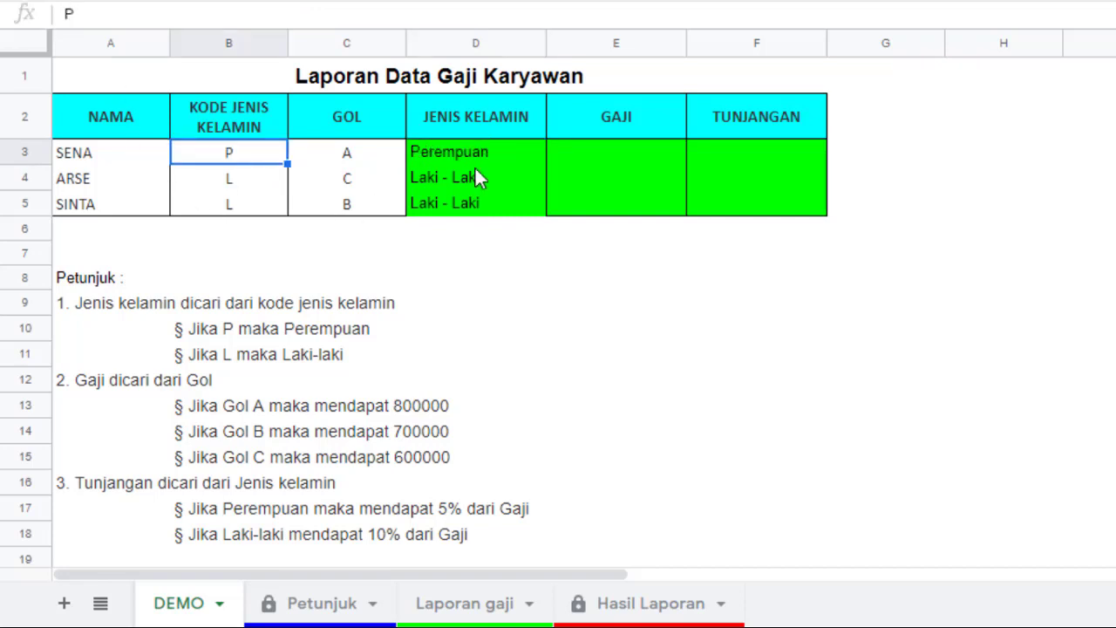
left_click(501, 160)
left_click(506, 211)
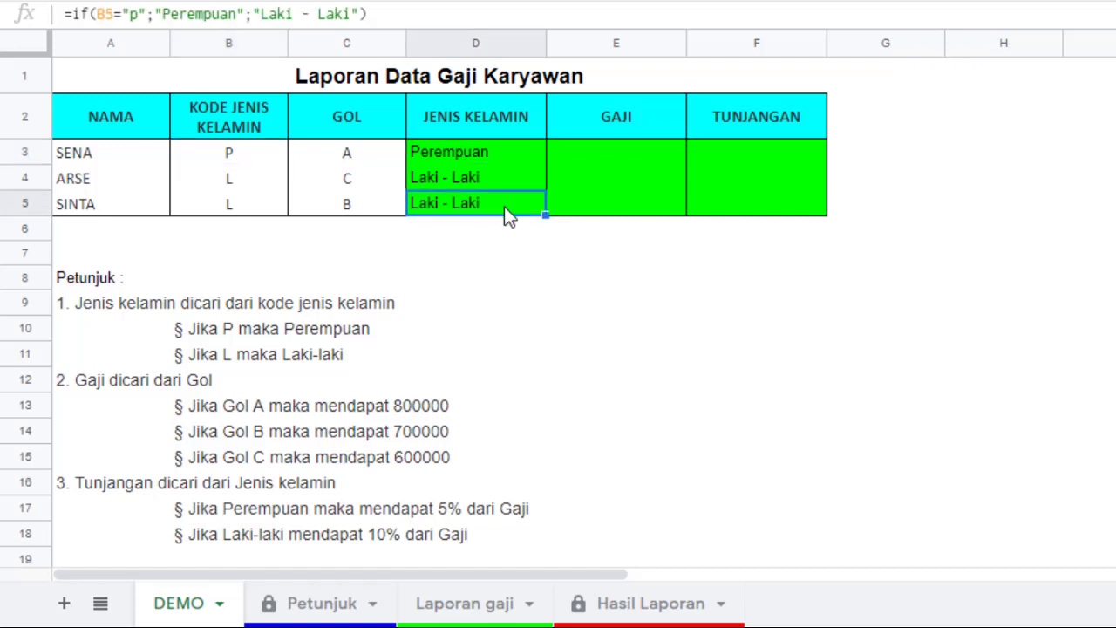
left_click(515, 150)
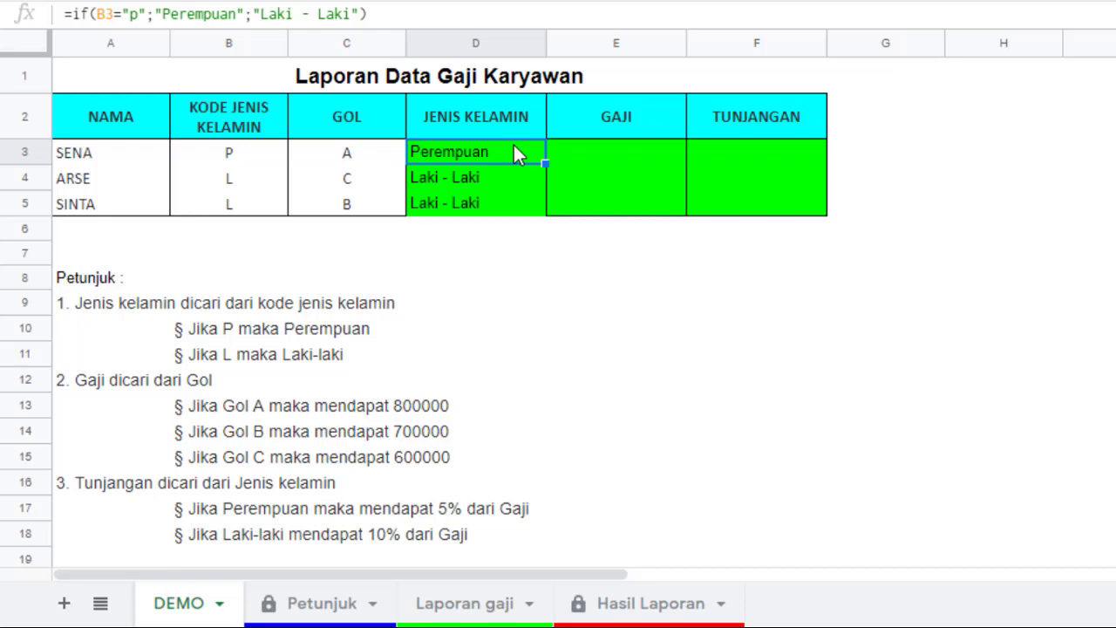
- Review the instructions for GAJI by GOL code in rows 13 to 15, comparing them with the gender rules in rows 10 and 11
left_click(624, 162)
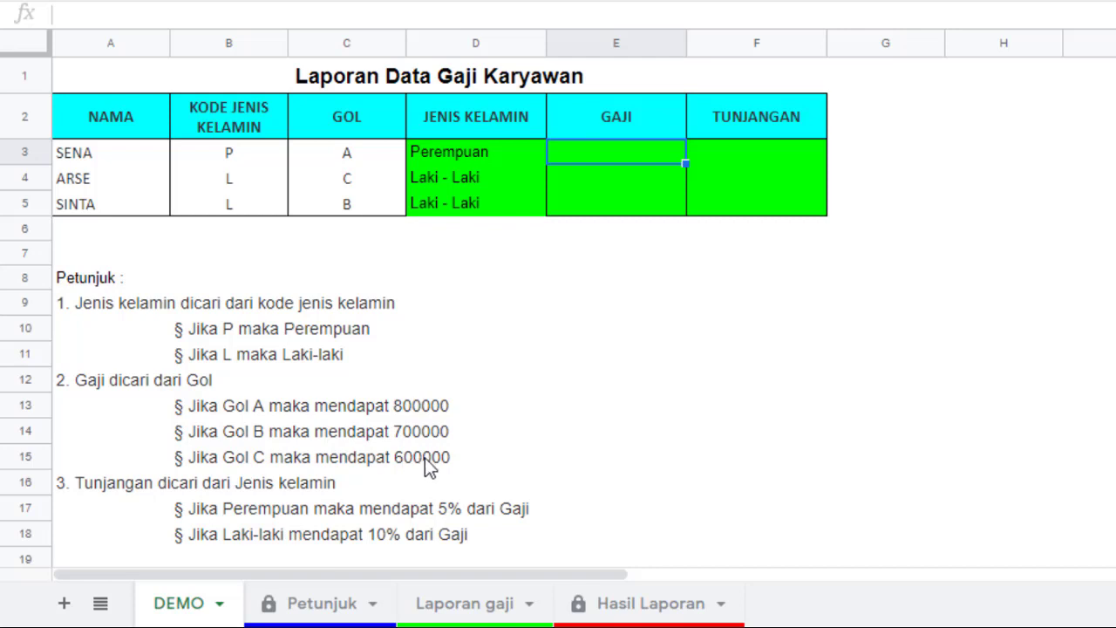
left_click(490, 433)
left_click(489, 403)
left_click(495, 433)
left_click(392, 335)
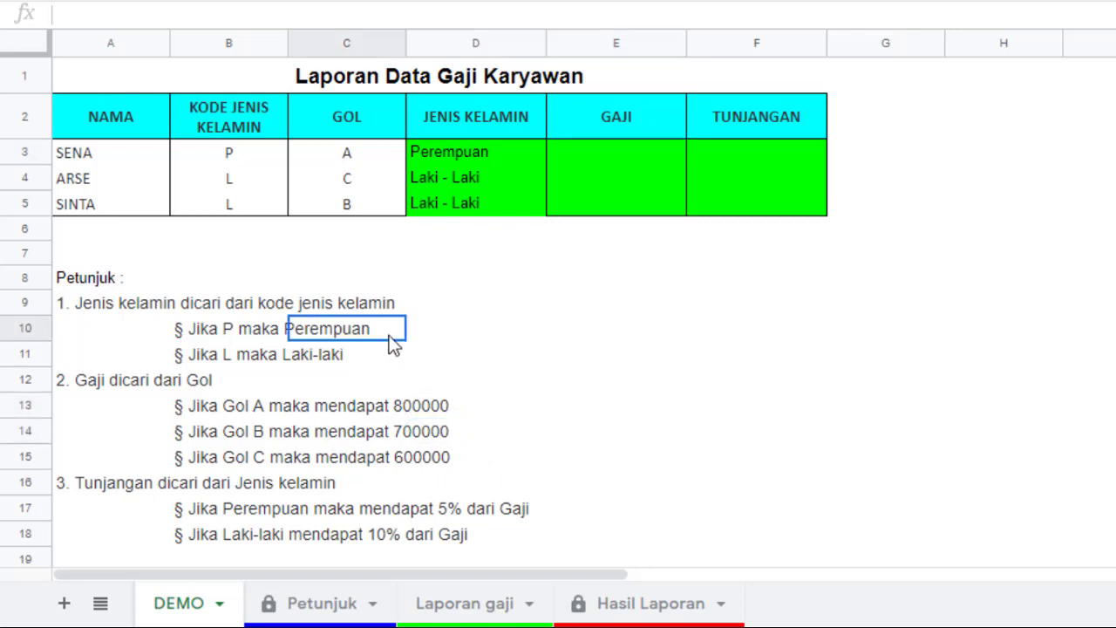
left_click(391, 361)
left_click(391, 329)
left_click(391, 361)
left_click(384, 332)
left_click(390, 361)
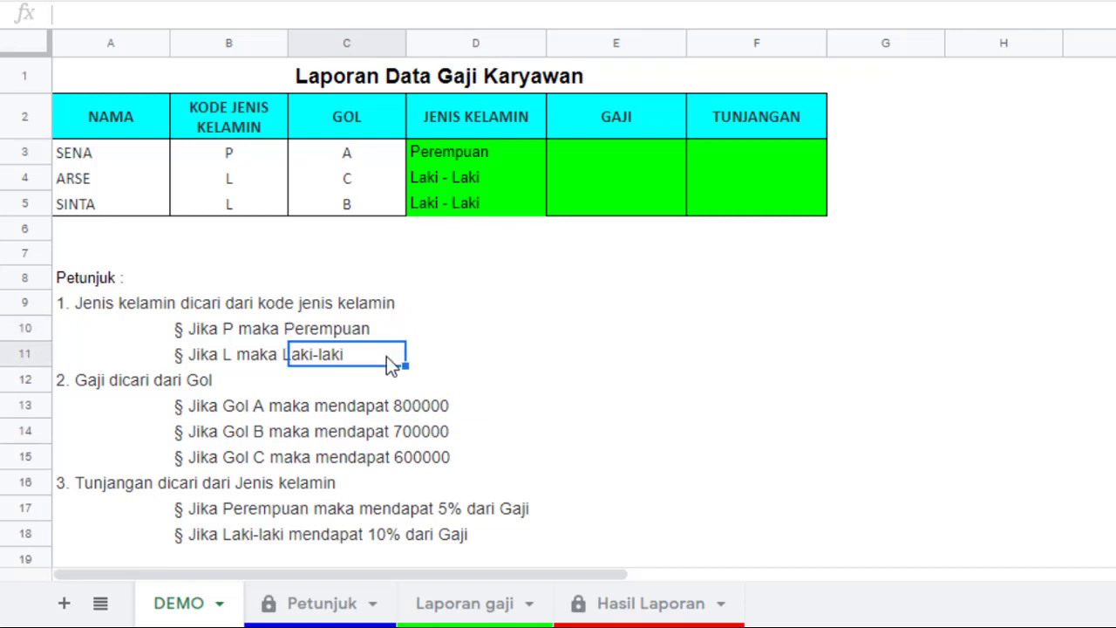
left_click(474, 410)
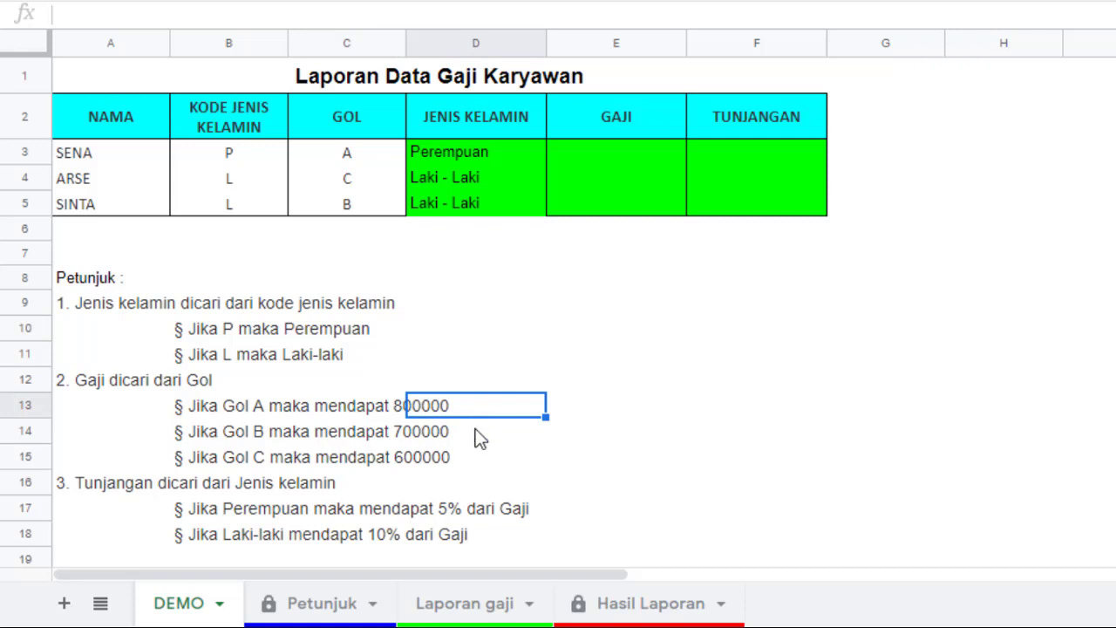
left_click(479, 441)
left_click(479, 466)
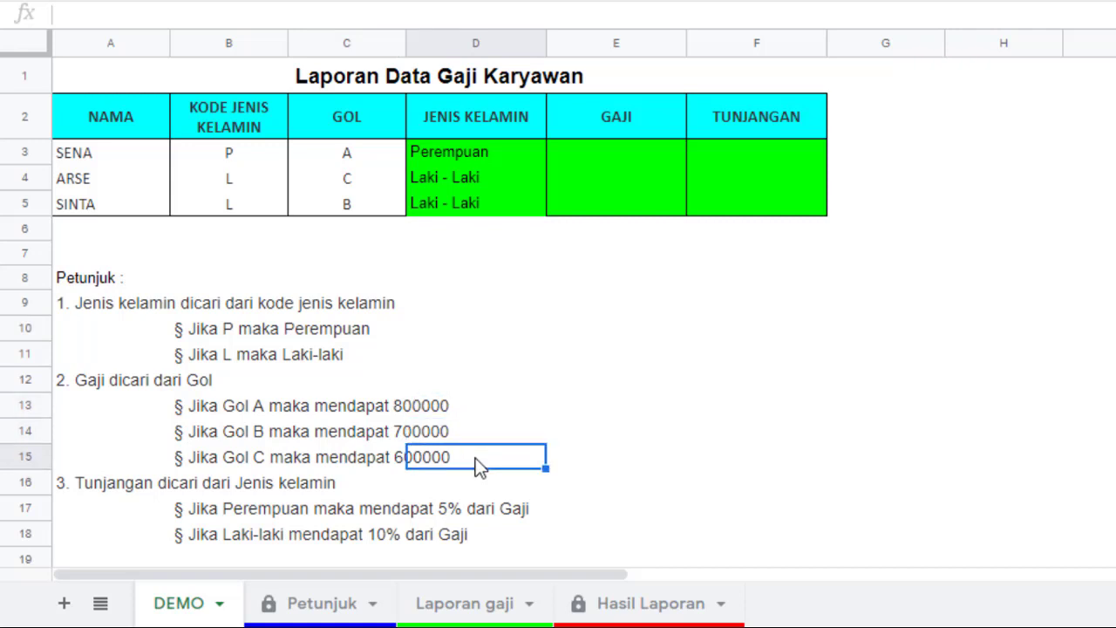
left_click(477, 440)
left_click(475, 412)
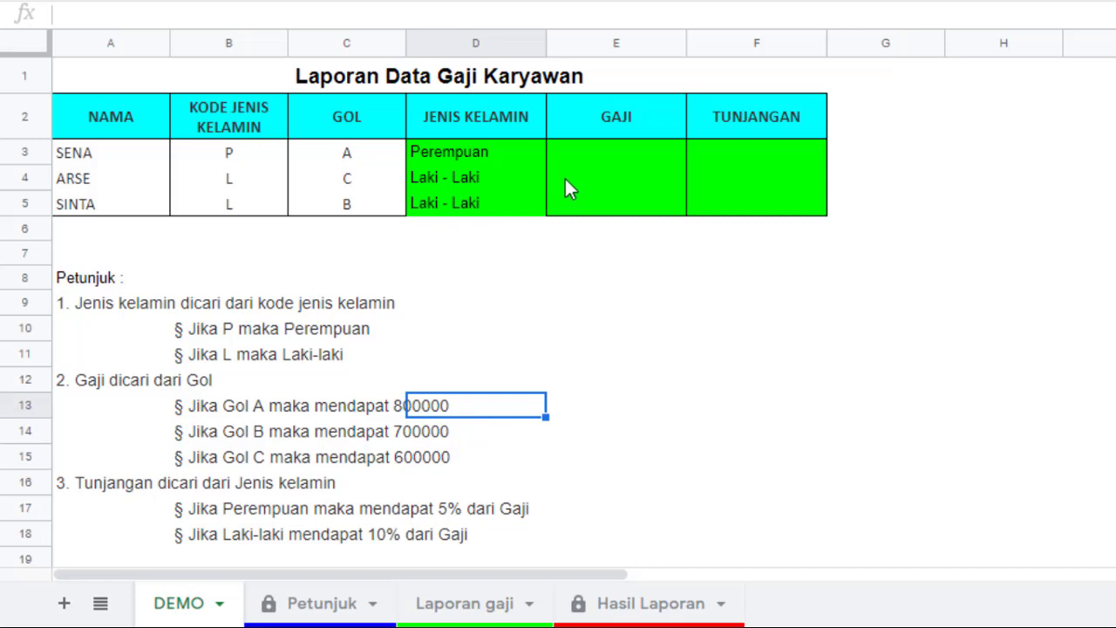
- Begin an IF formula in E3 that returns 800000 when C3 equals "a", leaving it open for the false result
left_click(590, 149)
type("=")
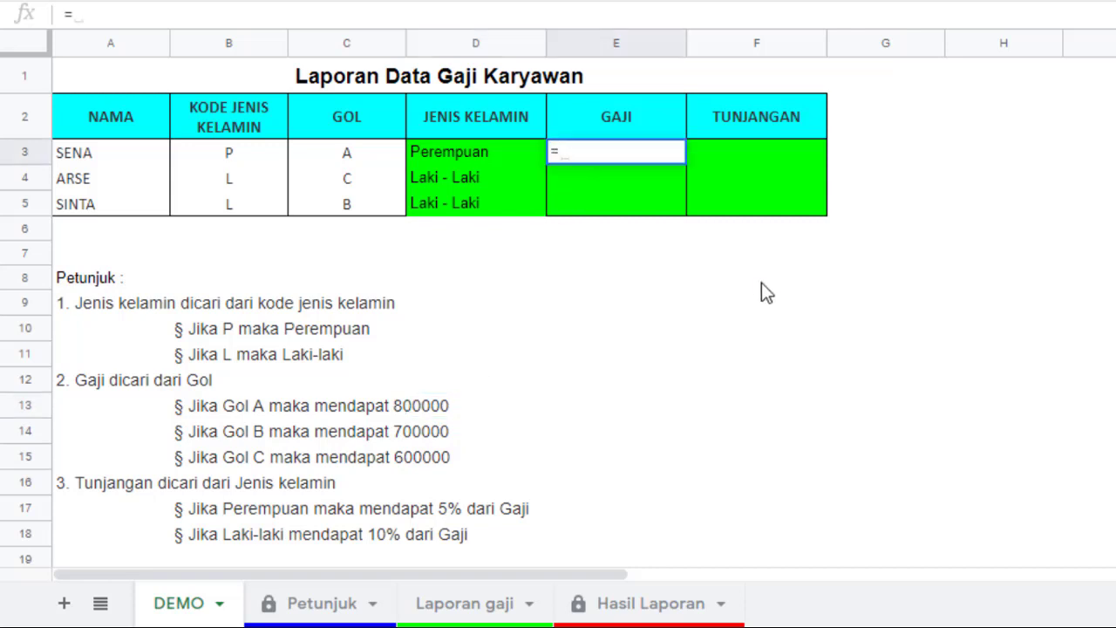
type("if(")
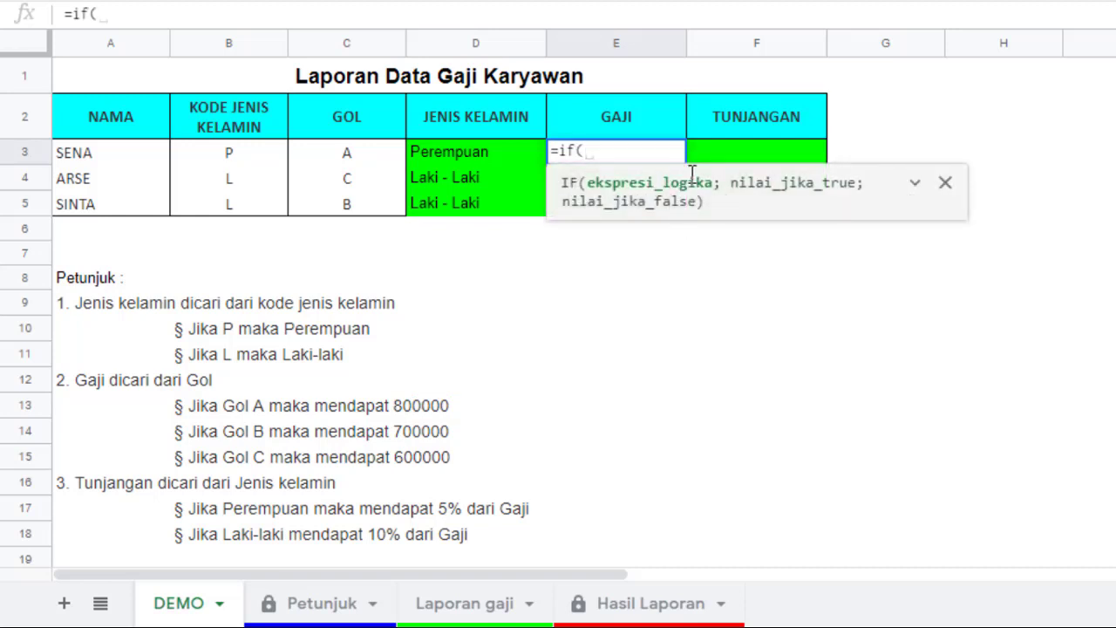
left_click(329, 156)
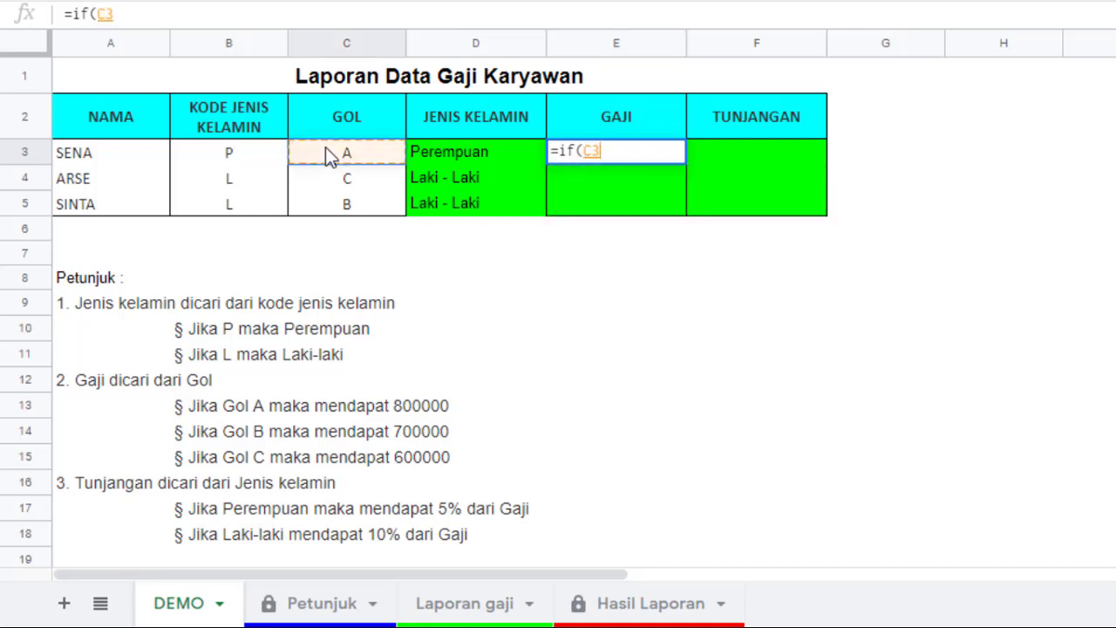
type("=")
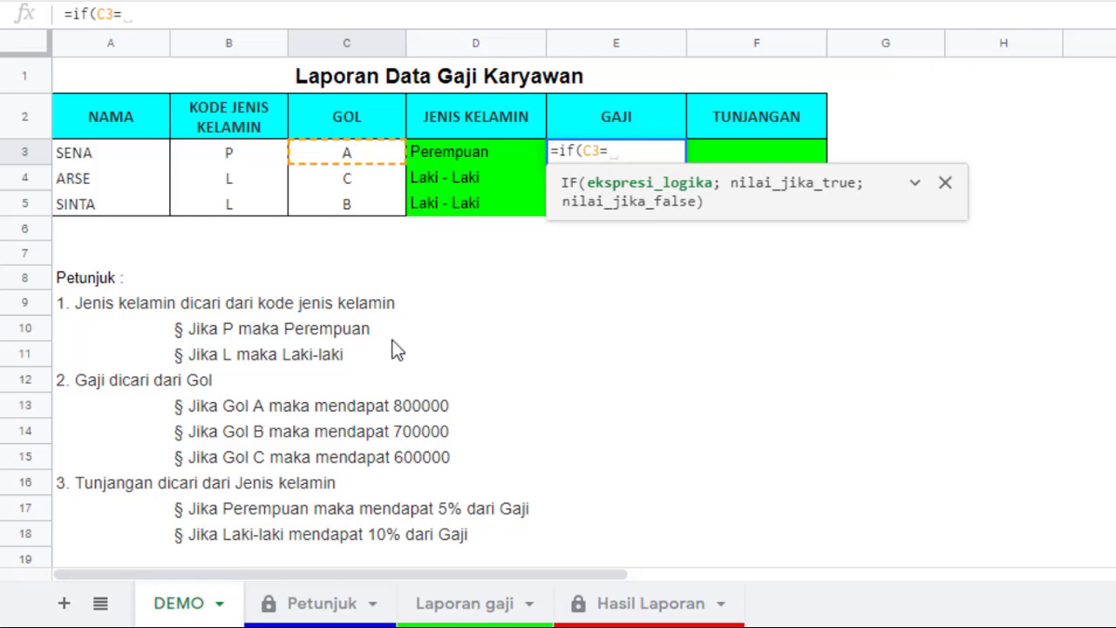
type("\"a\";")
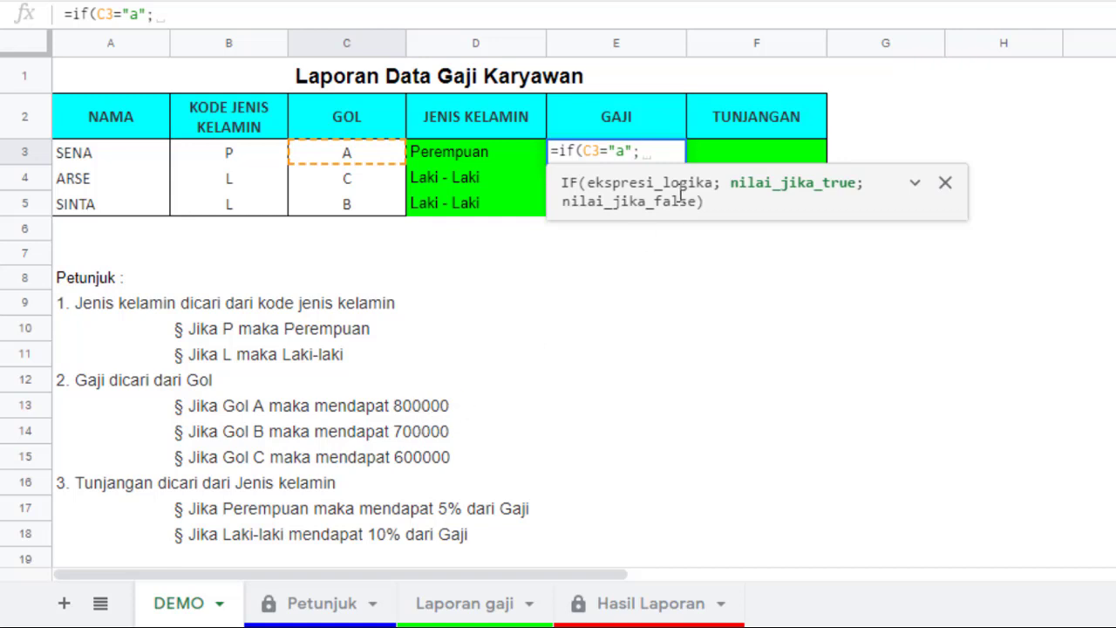
type("800000")
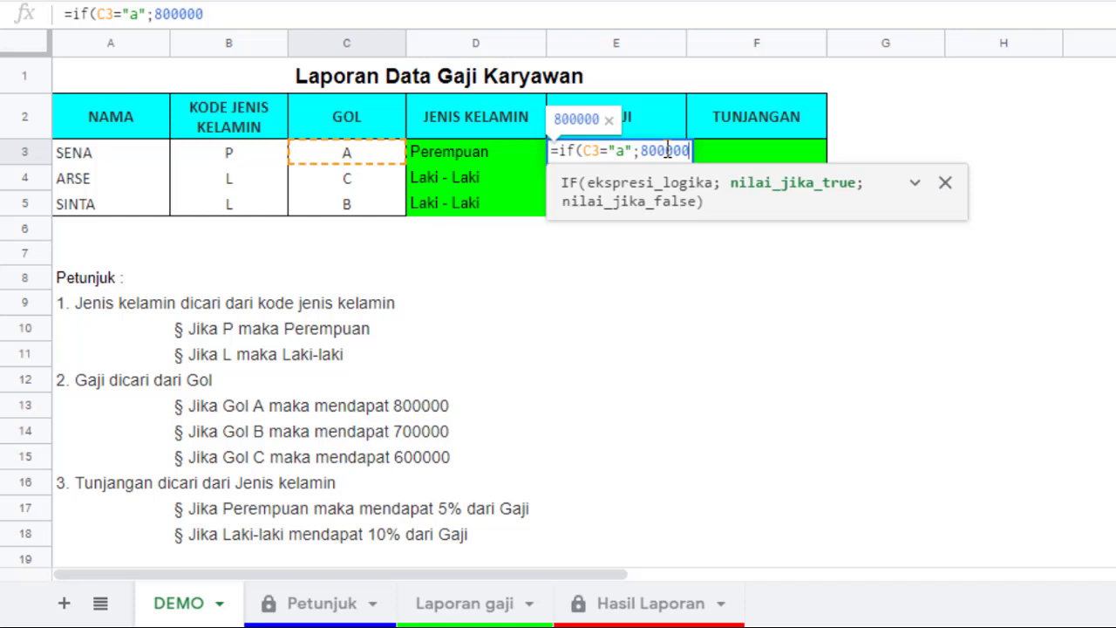
type(";")
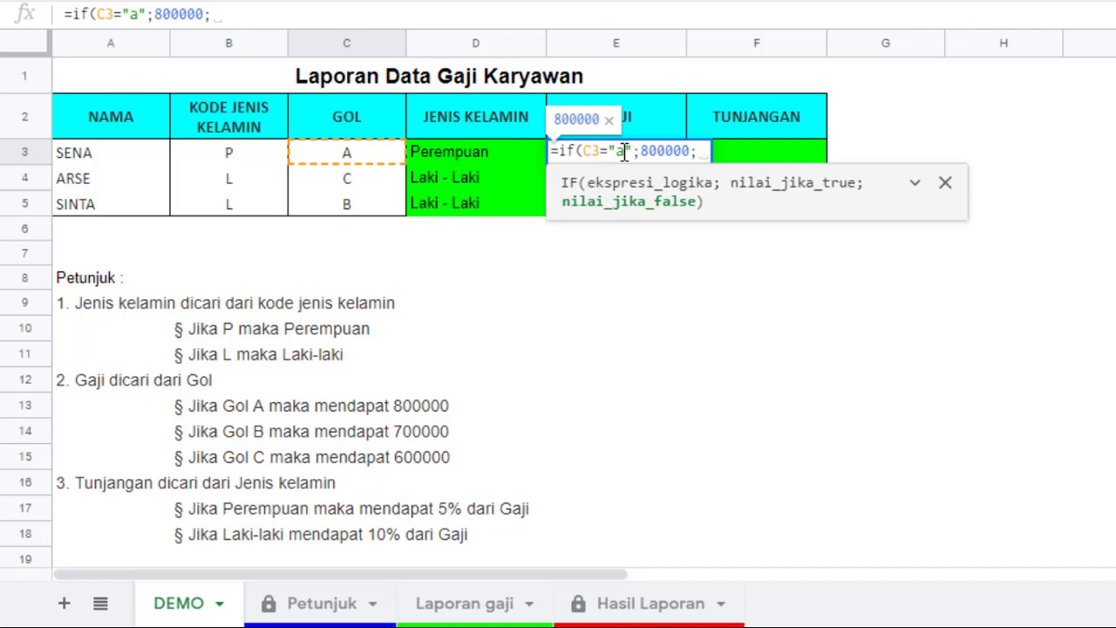
- Nest a second IF as the false result in E3's formula, returning 700000 when C3 equals "b"
type("if(")
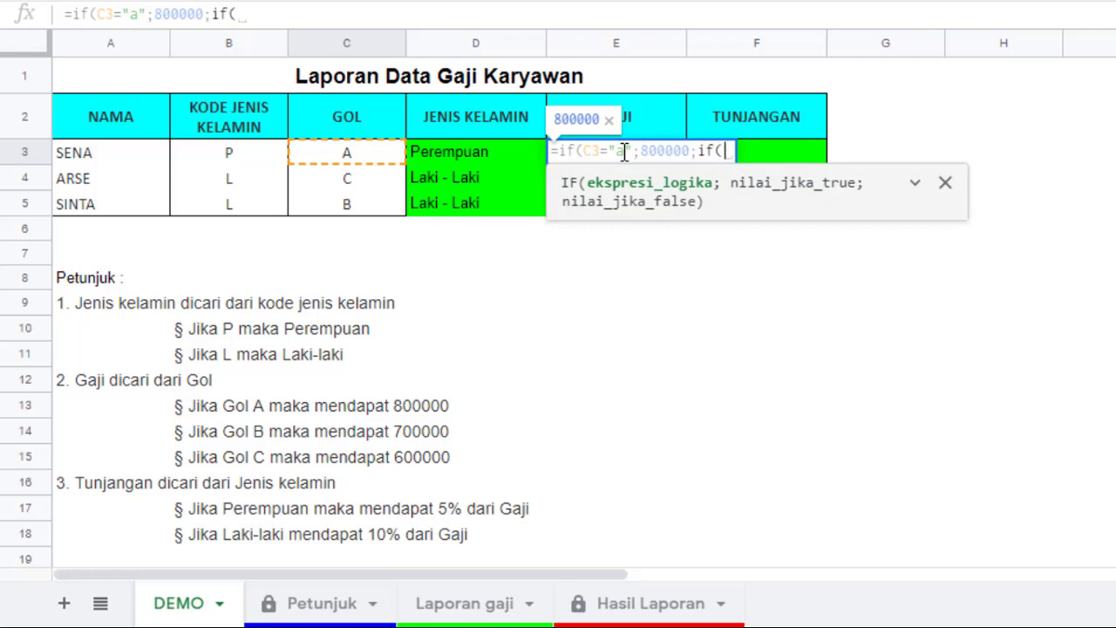
left_click(345, 157)
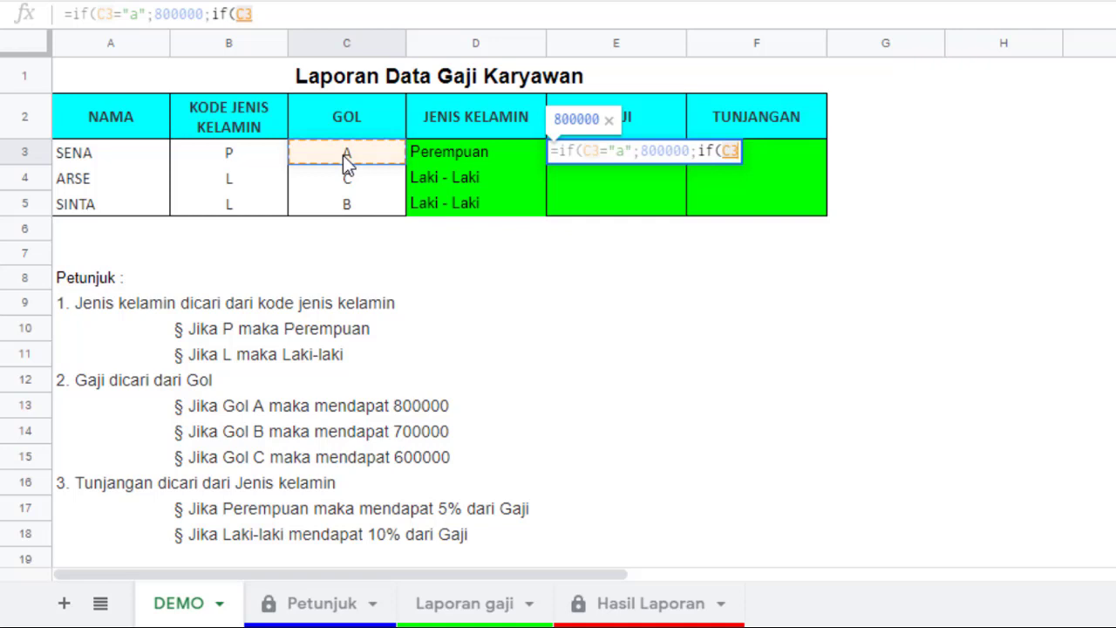
type("=")
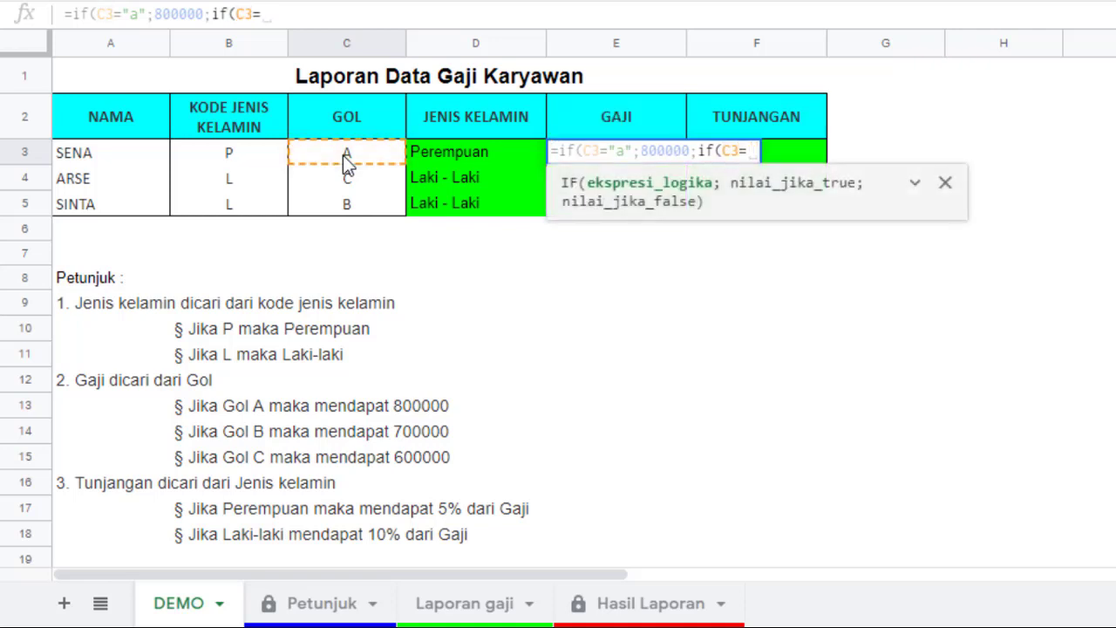
type("\"b")
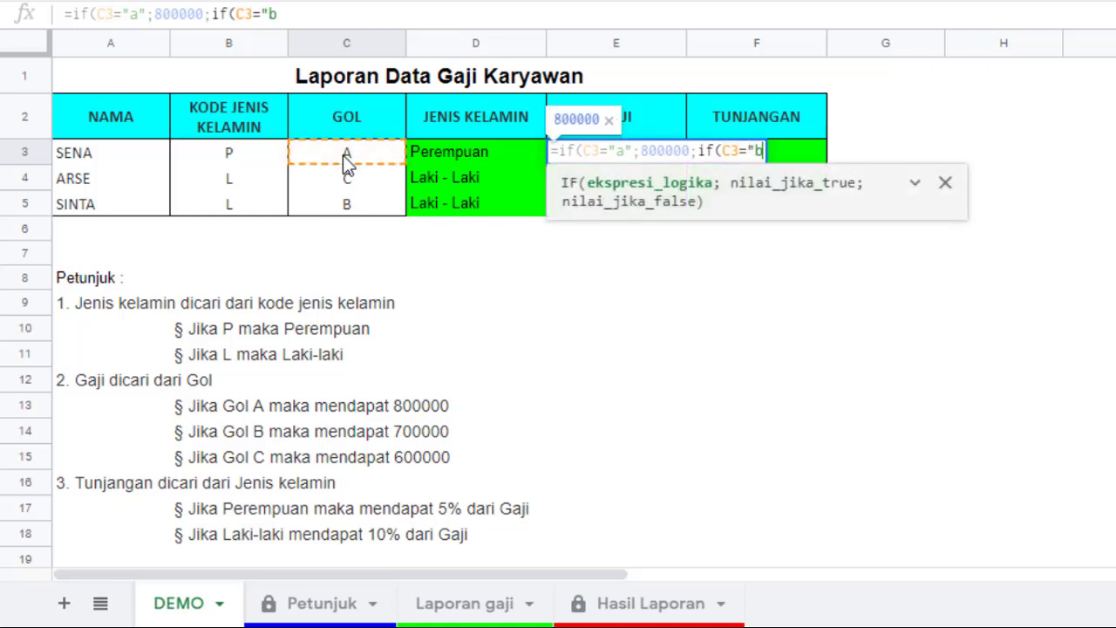
type("\"; ")
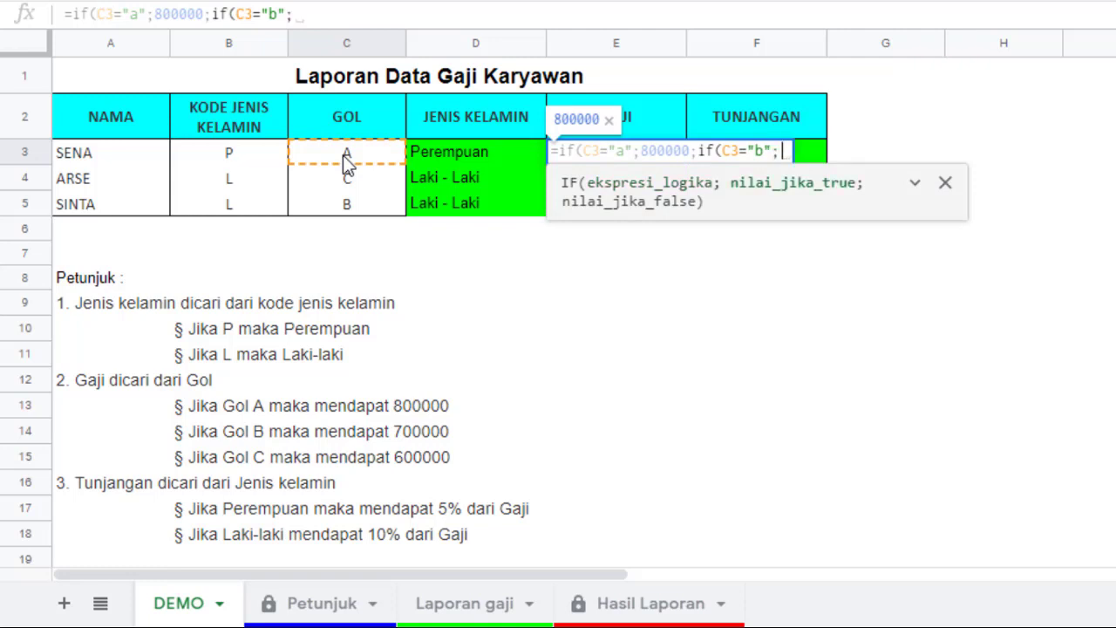
type("700000")
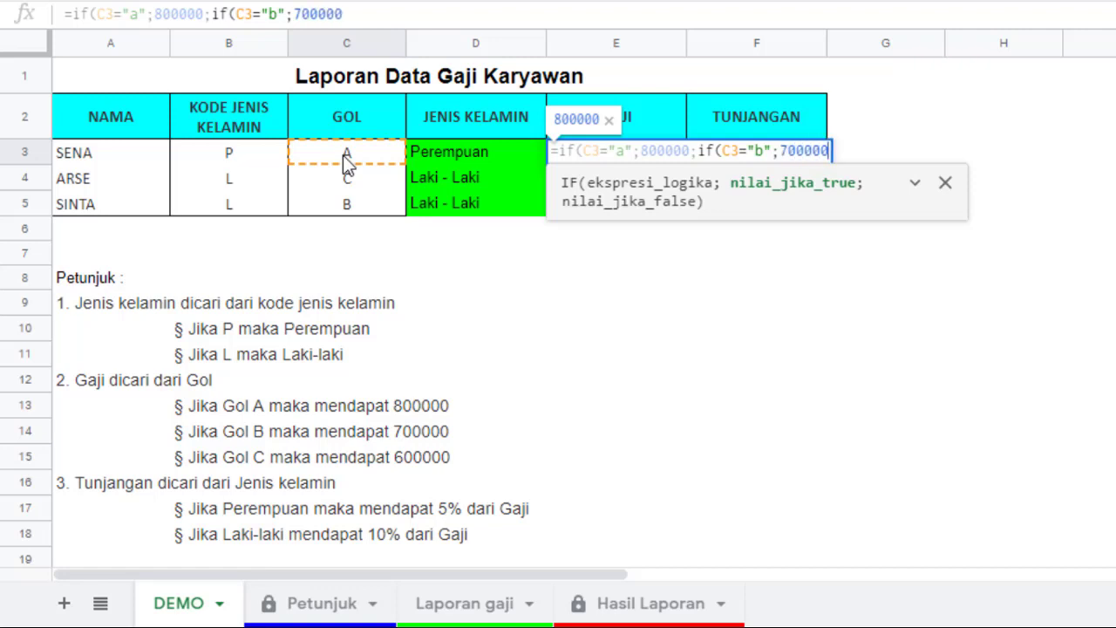
type(";")
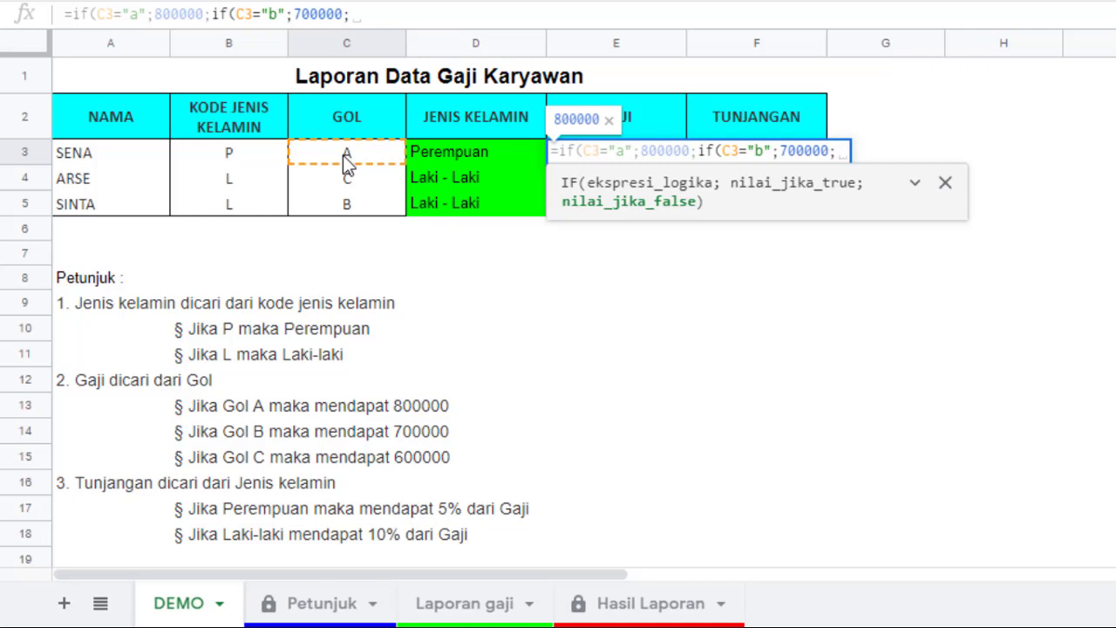
- Complete E3's nested IF formula with 600000 as the final false result and fill it down through E5
type("600000")
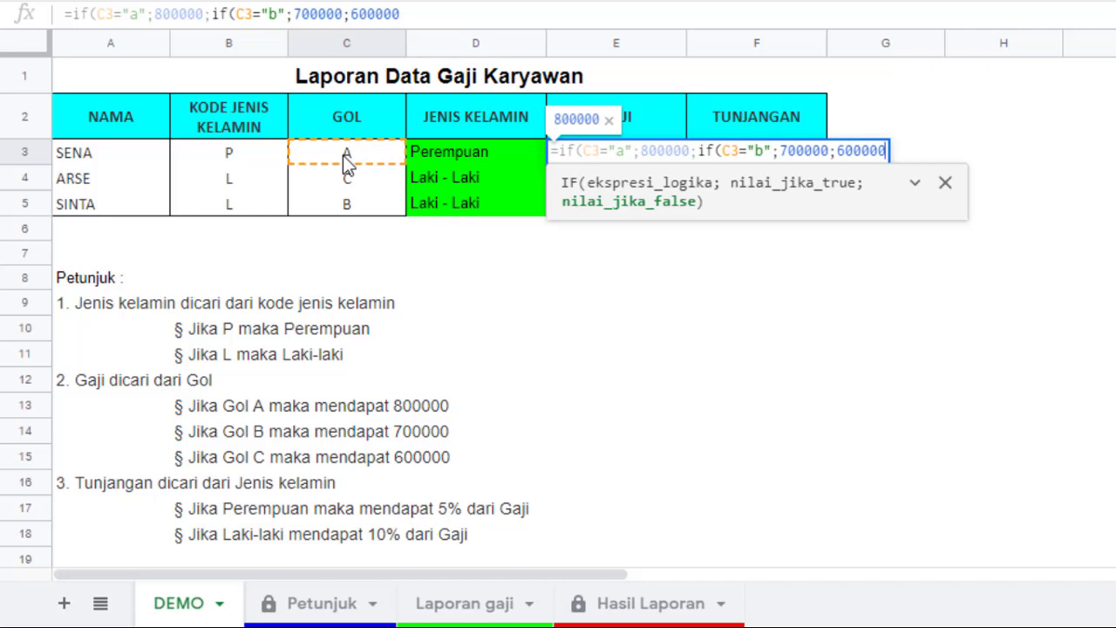
type("))")
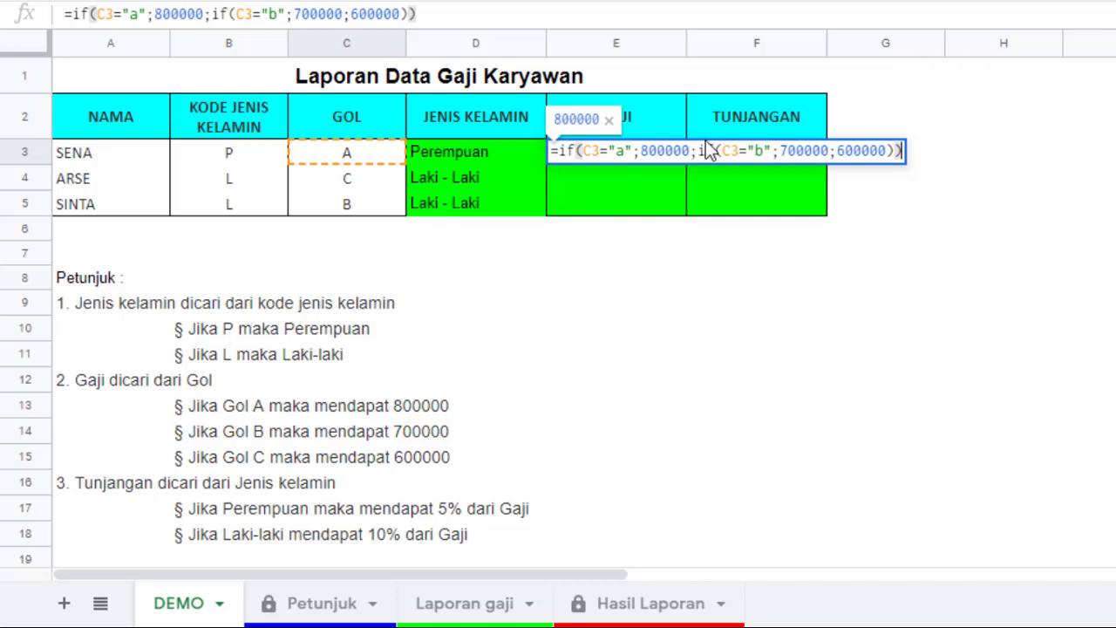
key("Return")
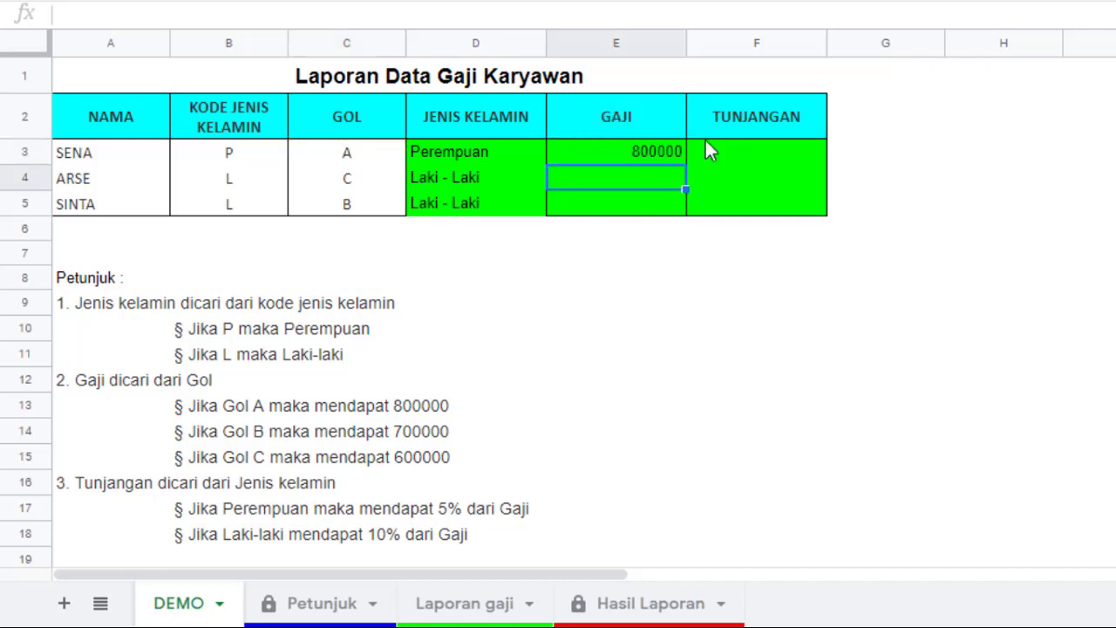
left_click(650, 153)
left_click_drag(688, 163, 688, 213)
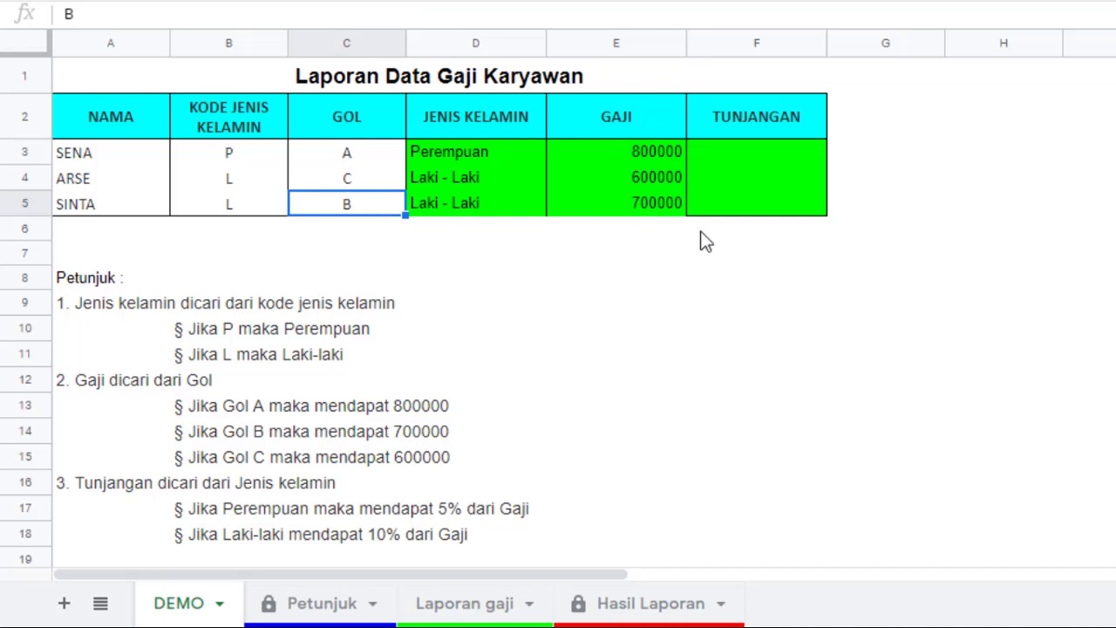
- Test the GAJI formulas by setting the GOL code in C5 to c, C4 to a, and C5 to b
type("c")
key("Return")
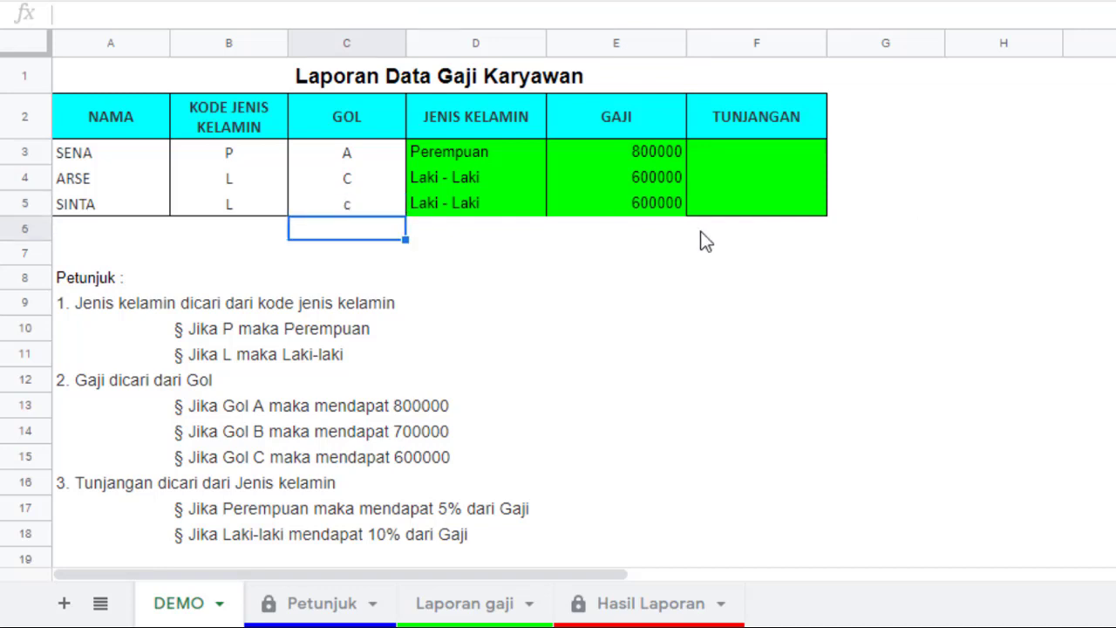
left_click(377, 183)
type("a")
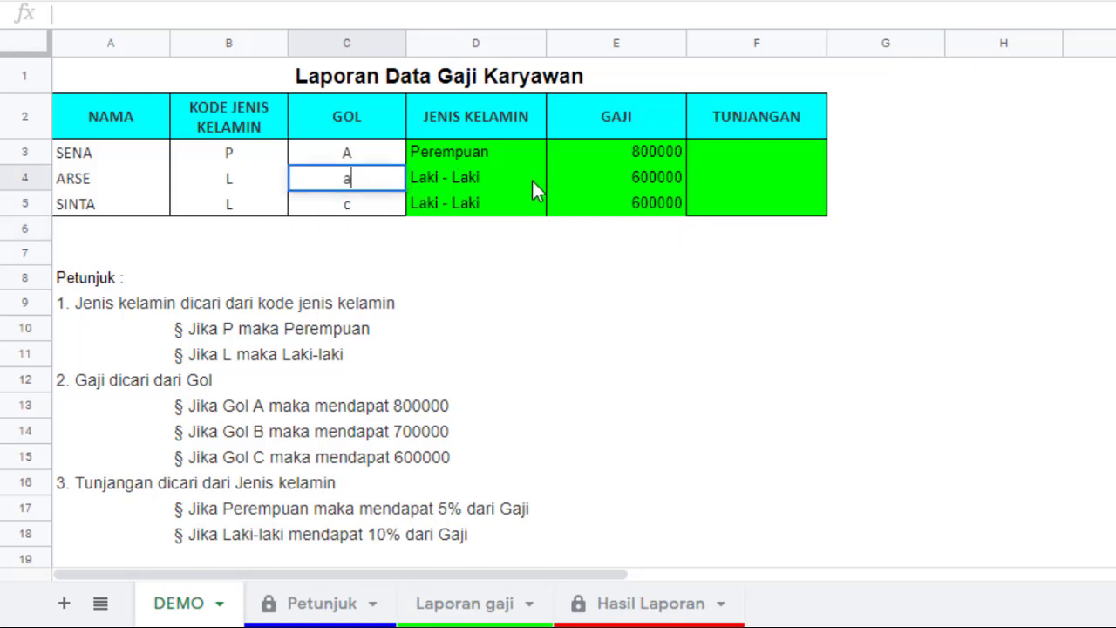
key("Return")
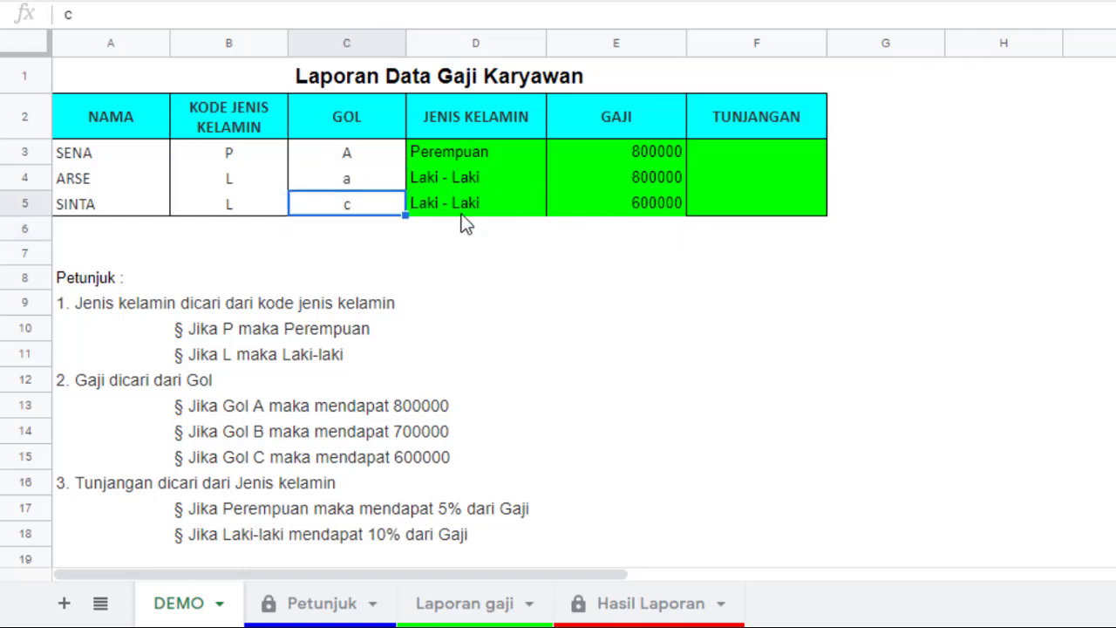
type("b")
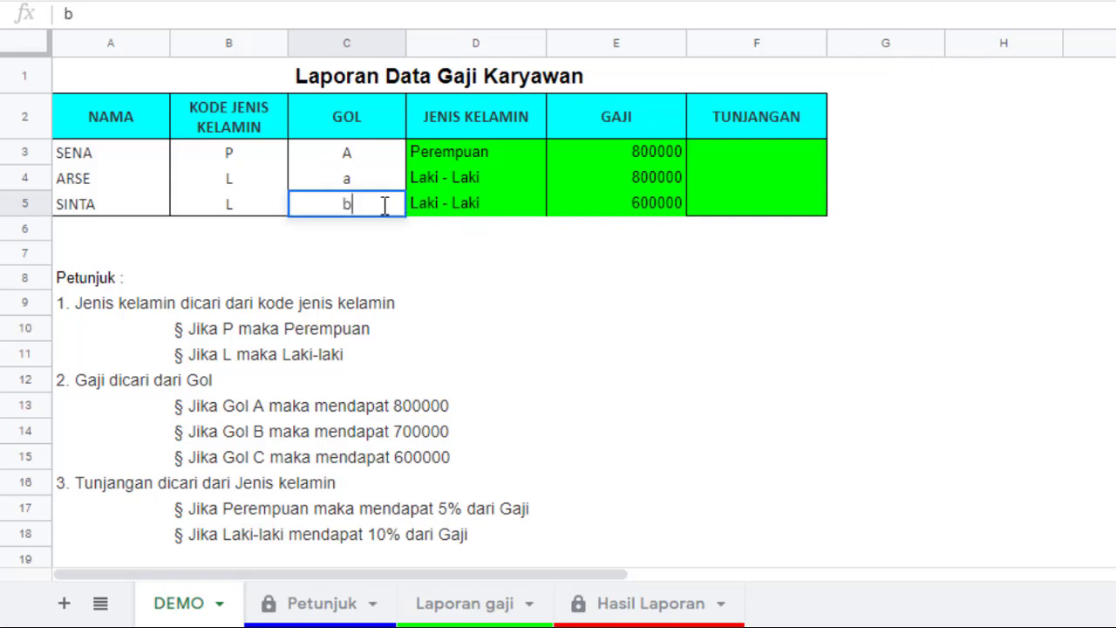
key("Return")
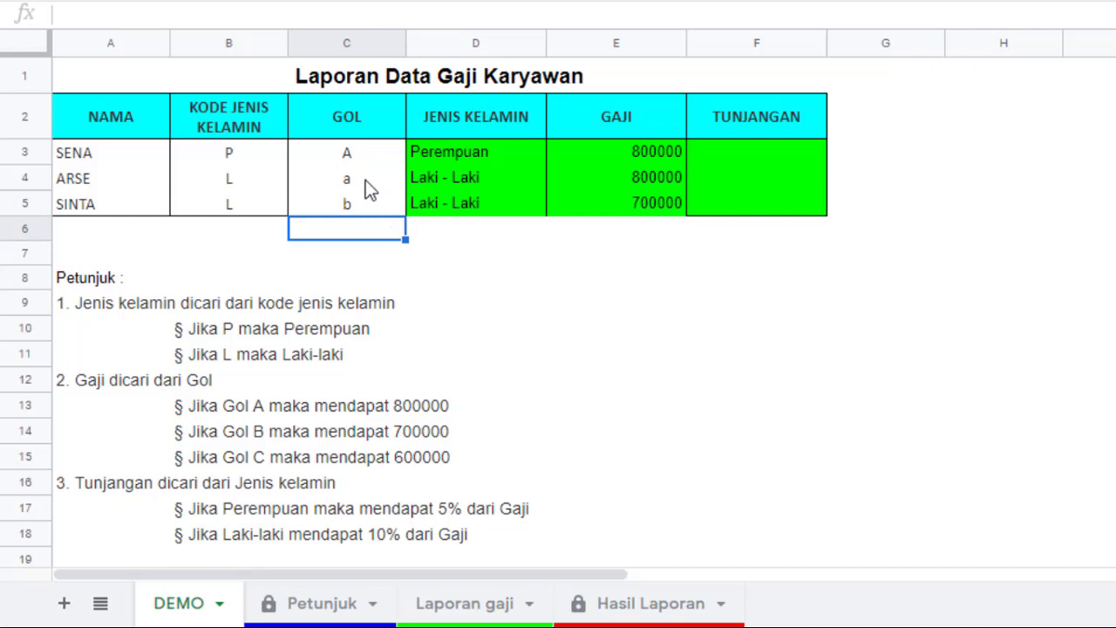
- Restore the GOL codes to uppercase C in C4 and uppercase B in C5
left_click(366, 183)
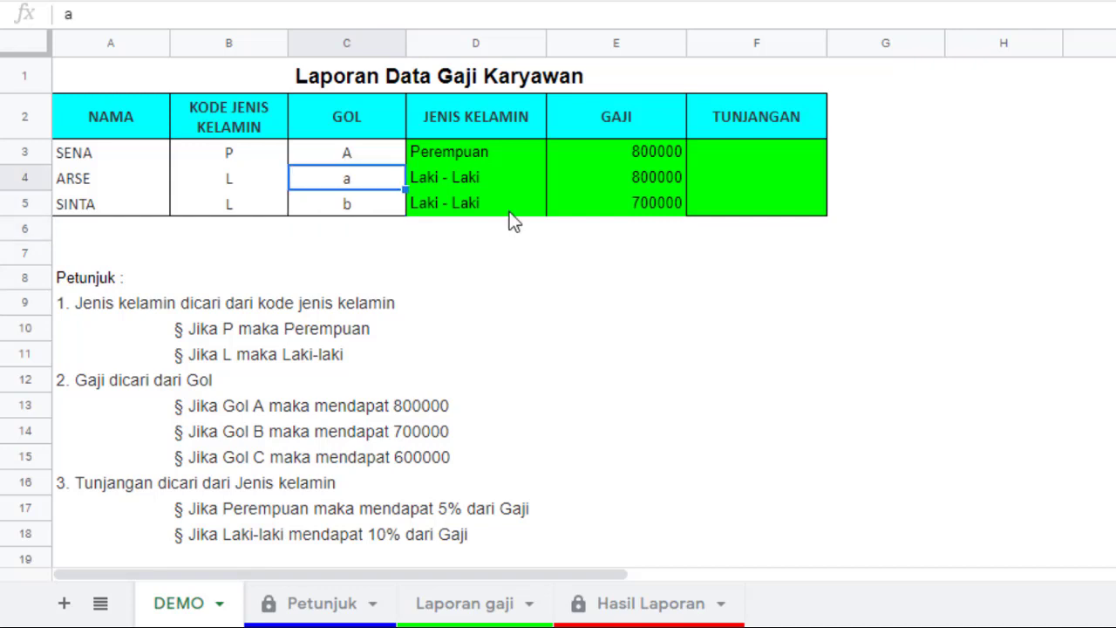
type("C")
key("Return")
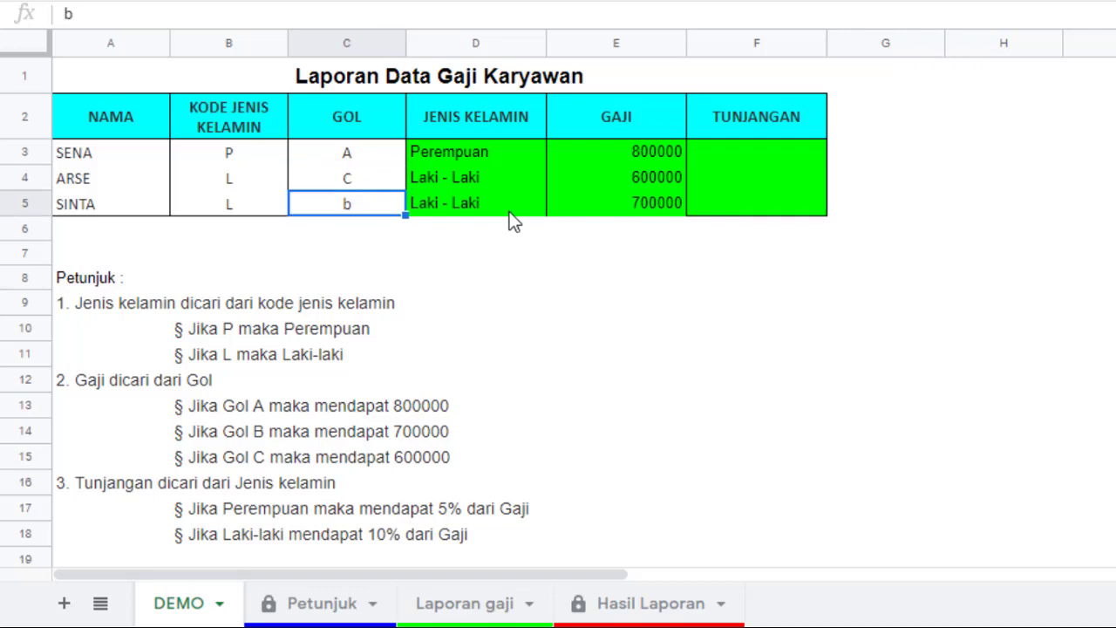
type("B")
key("Return")
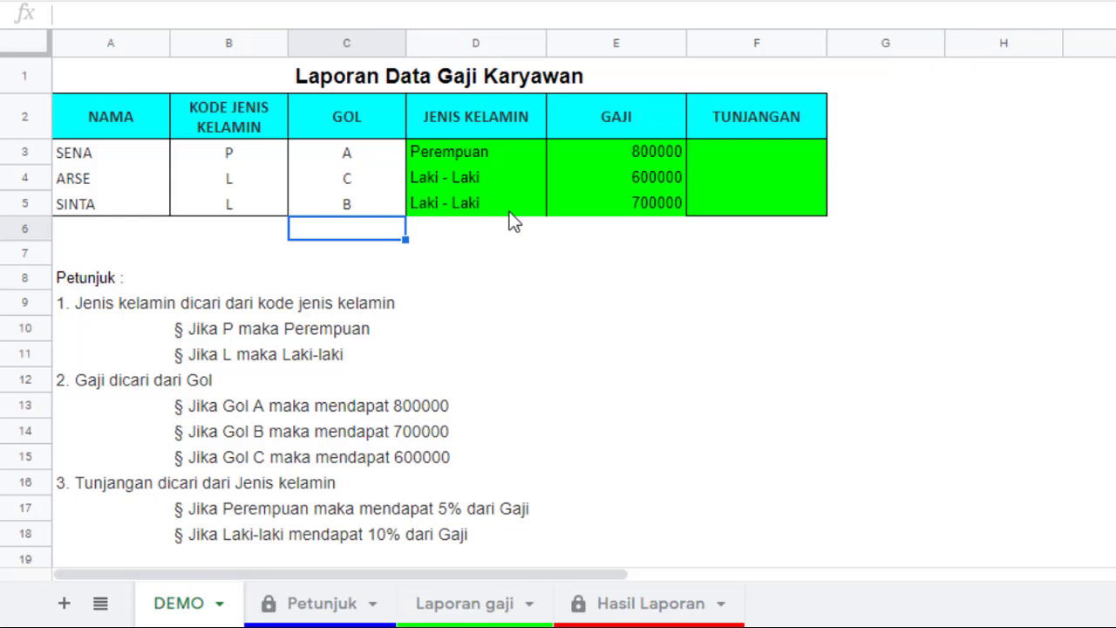
- Review the JENIS KELAMIN formula in D3 as the basis for the allowance, and select F3 in the TUNJANGAN column
left_click(733, 155)
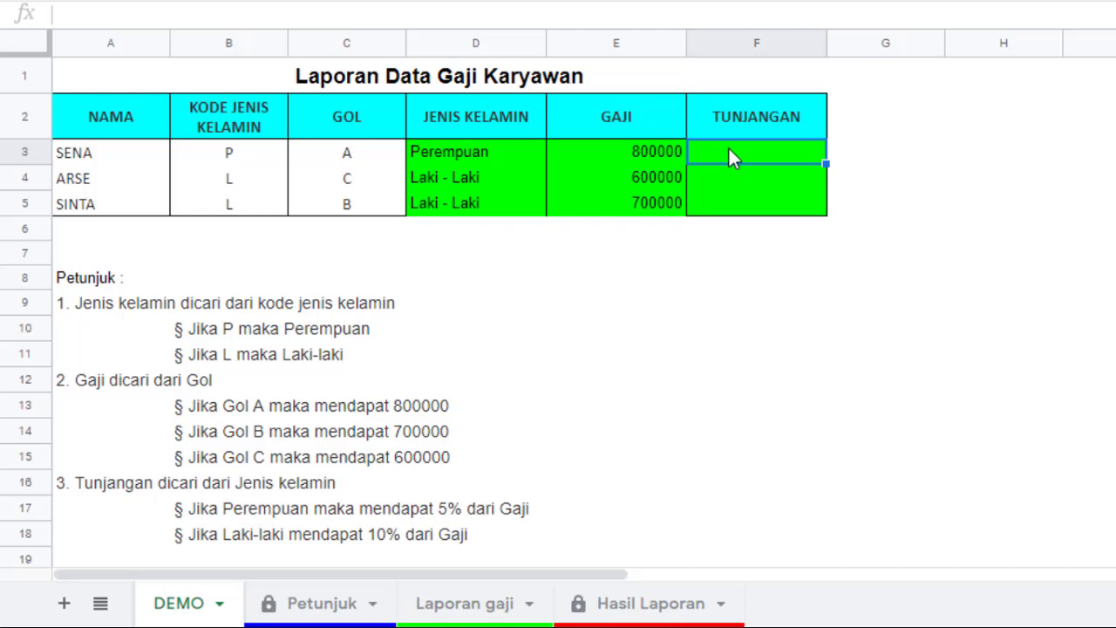
left_click(470, 152)
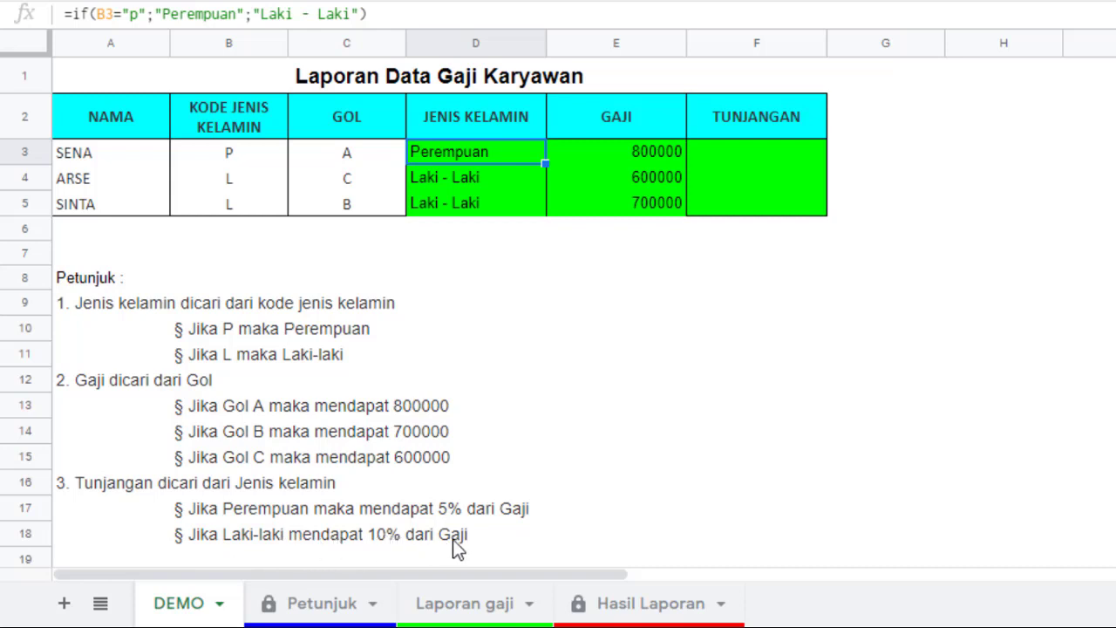
left_click(748, 151)
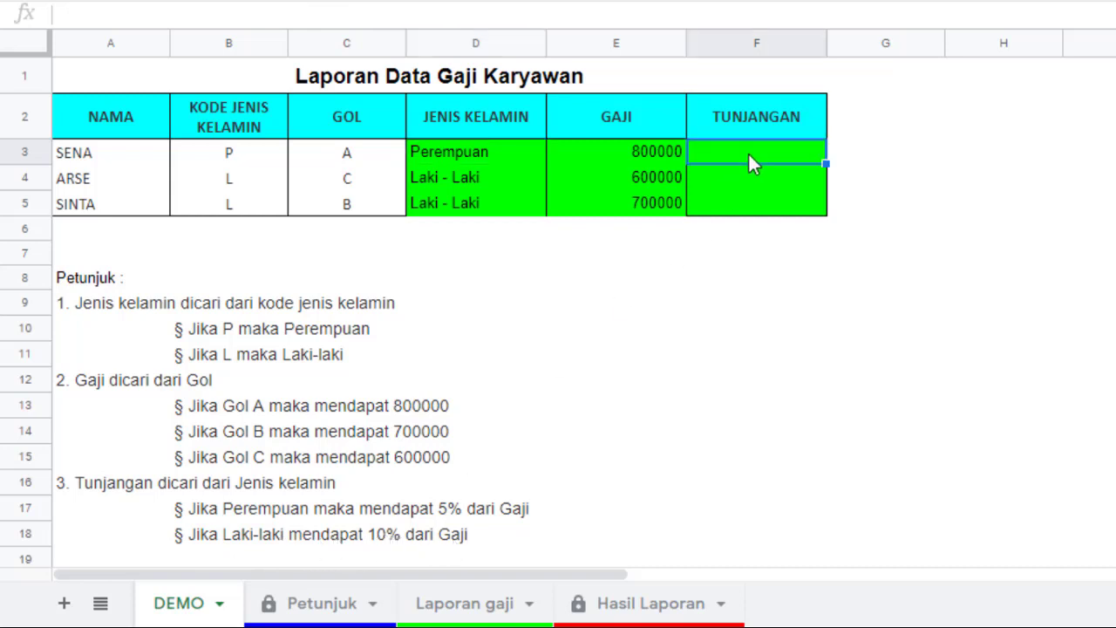
- Start an IF formula in F3 that tests whether the JENIS KELAMIN in D3 equals "perempuan"
type("=if(")
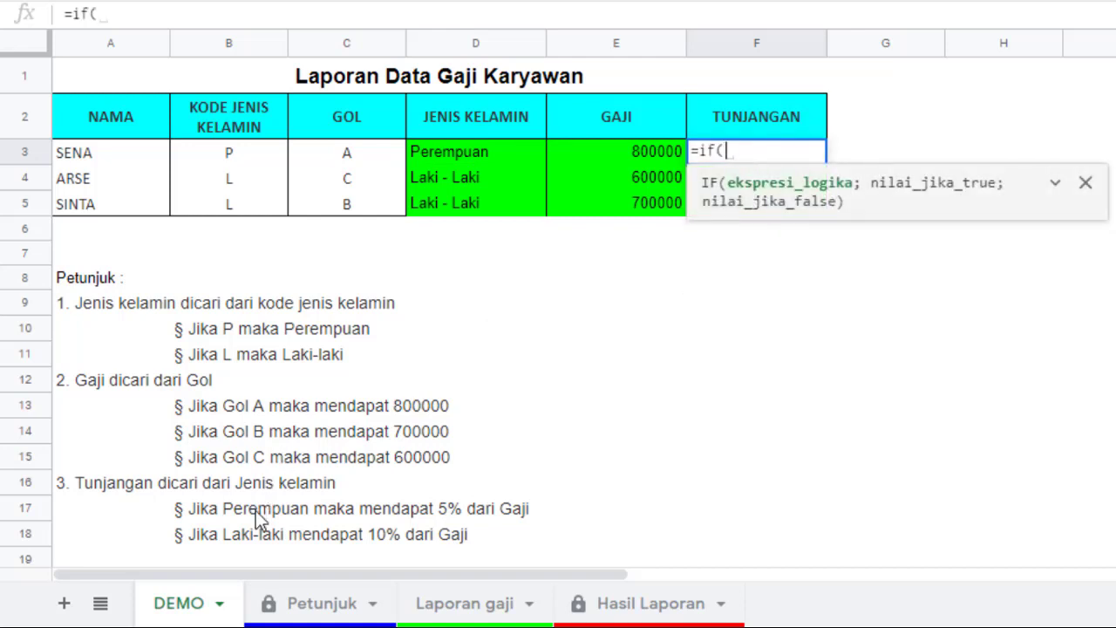
left_click(464, 148)
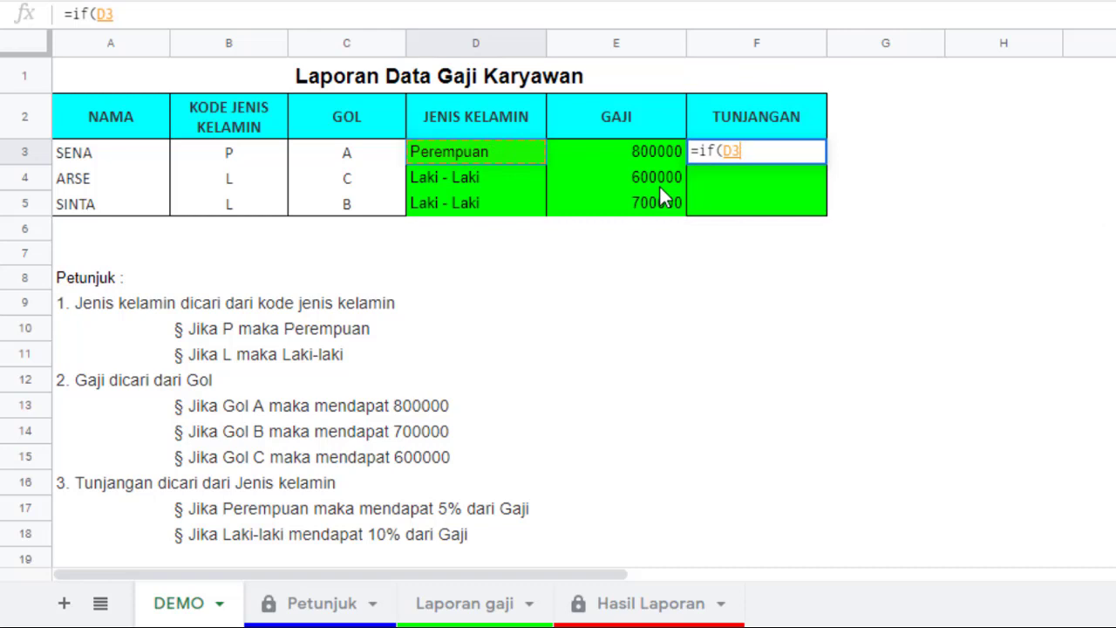
type("=\"perempuan")
key("BackSpace")
key("BackSpace")
key("BackSpace")
type("uan\"")
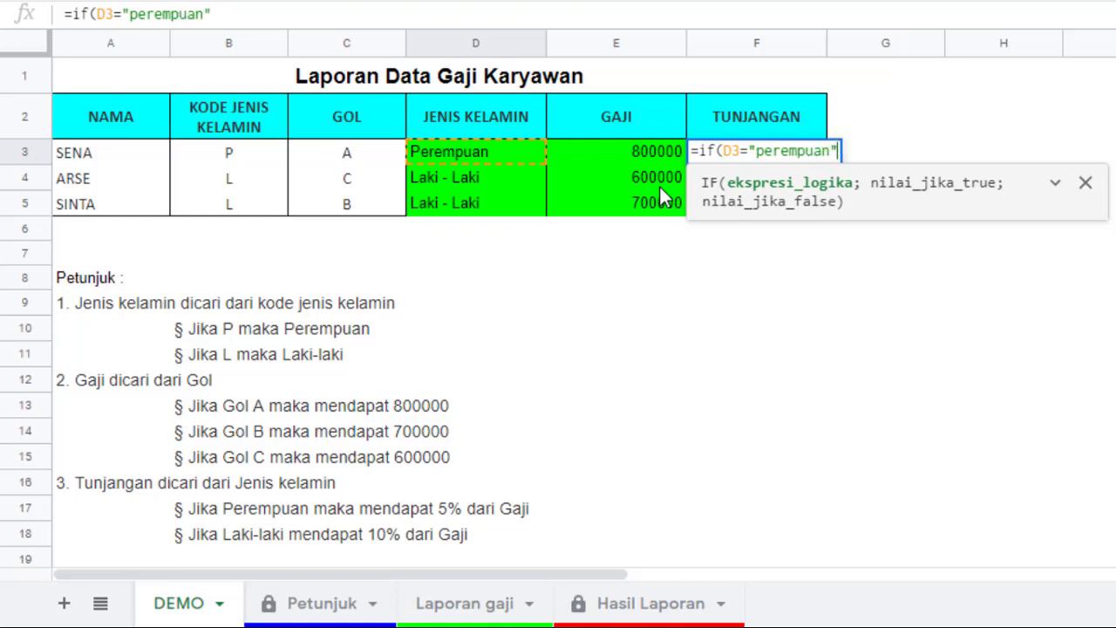
- Add 5%*E3 as the true result of F3's IF formula
type(";")
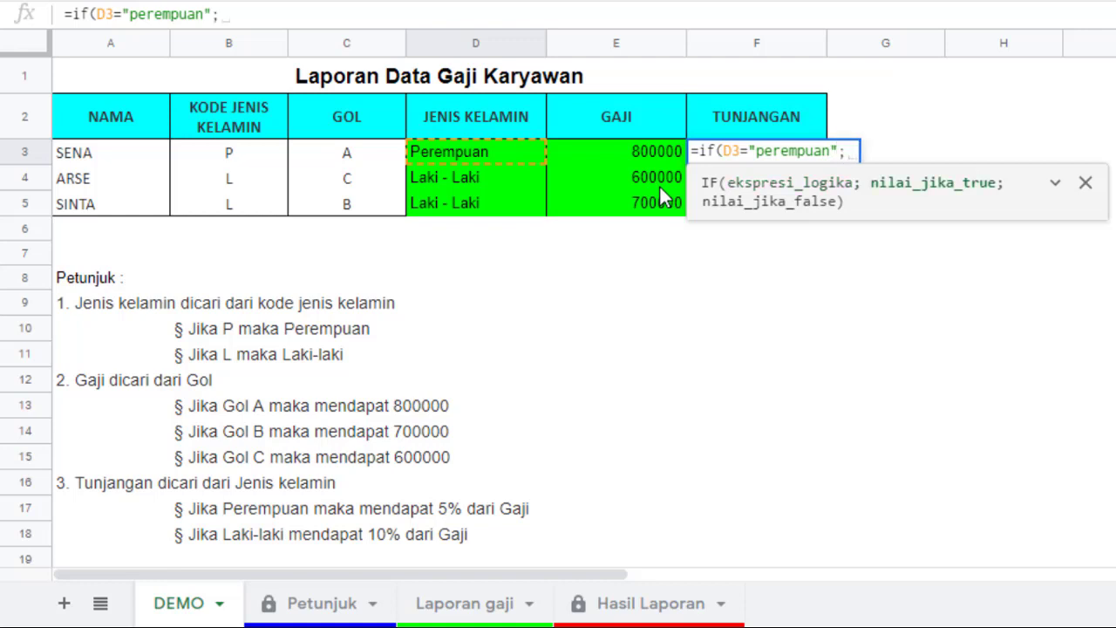
type("5%")
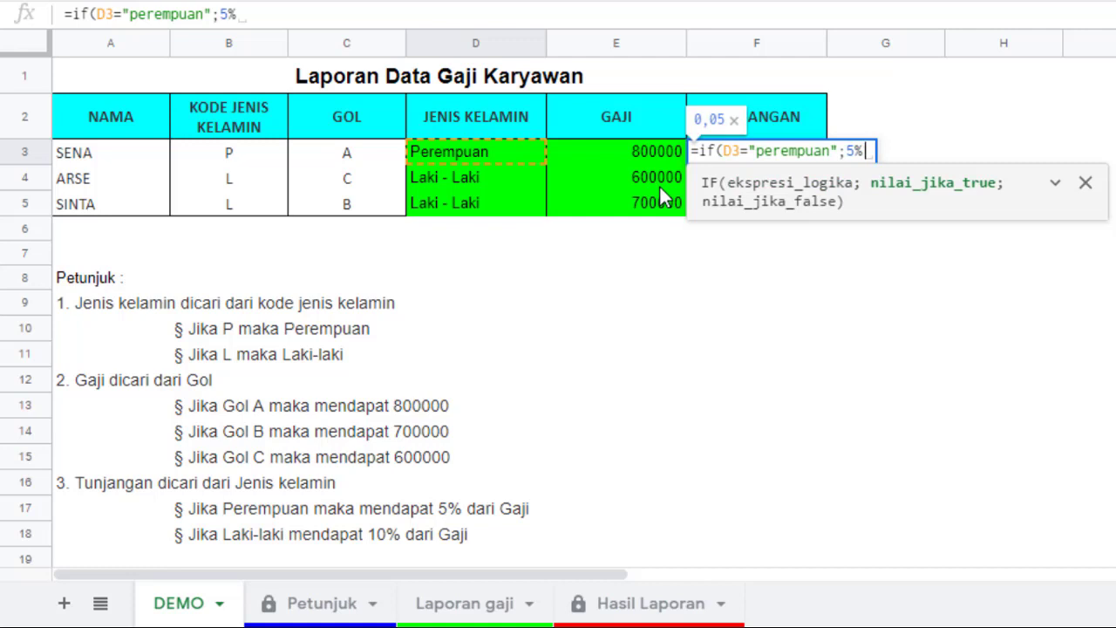
type("*")
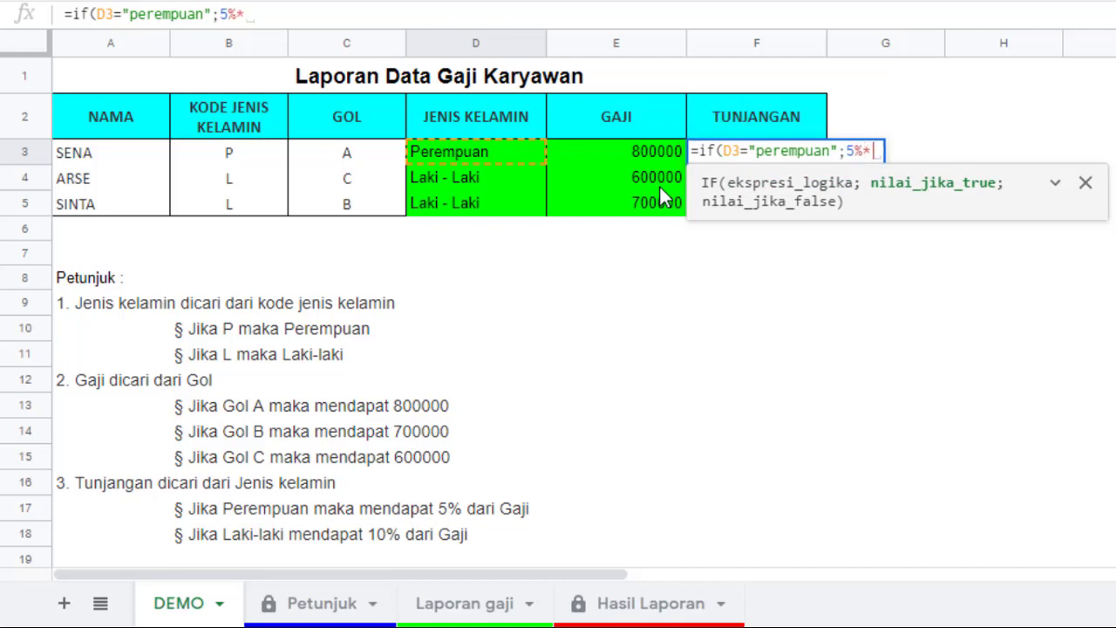
left_click(625, 149)
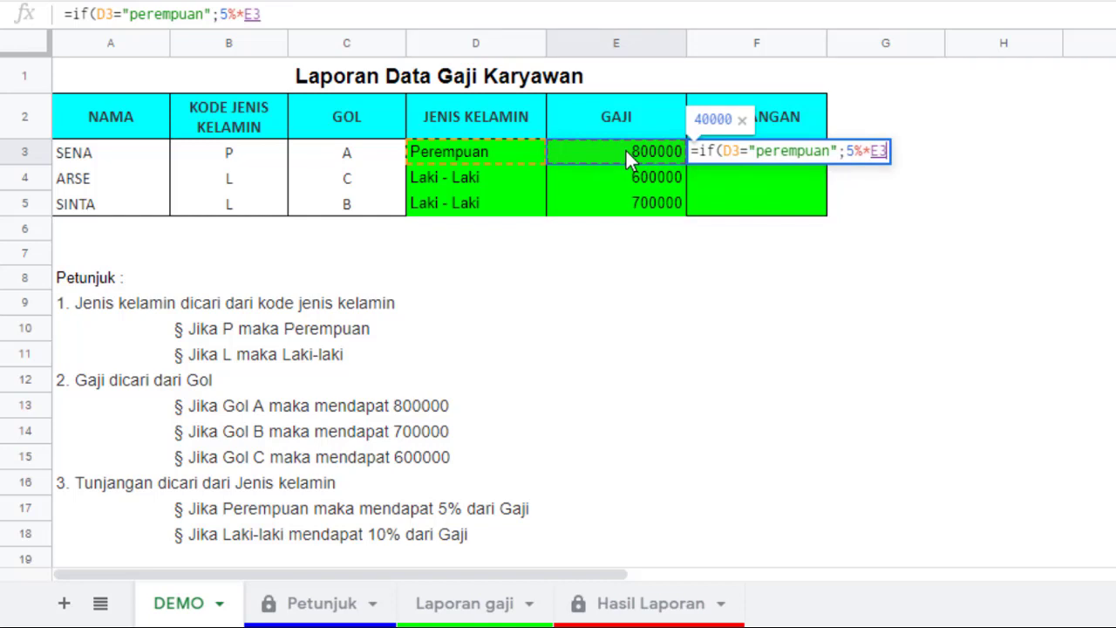
type(";")
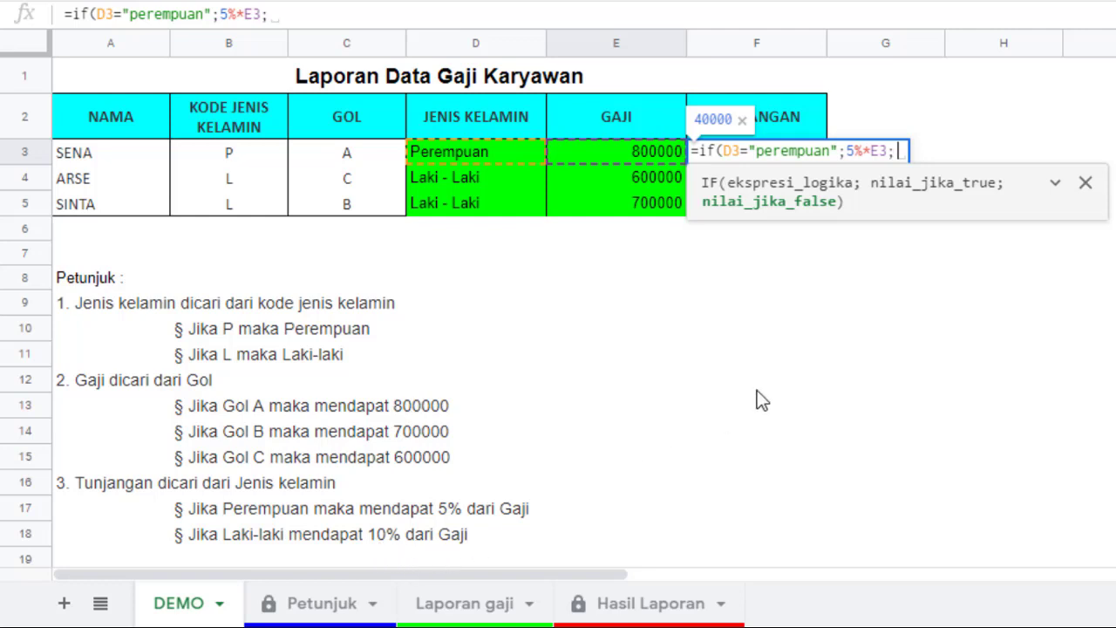
- Complete F3's IF formula with 10%*E3 as the false result and fill it down through F5
type("10%")
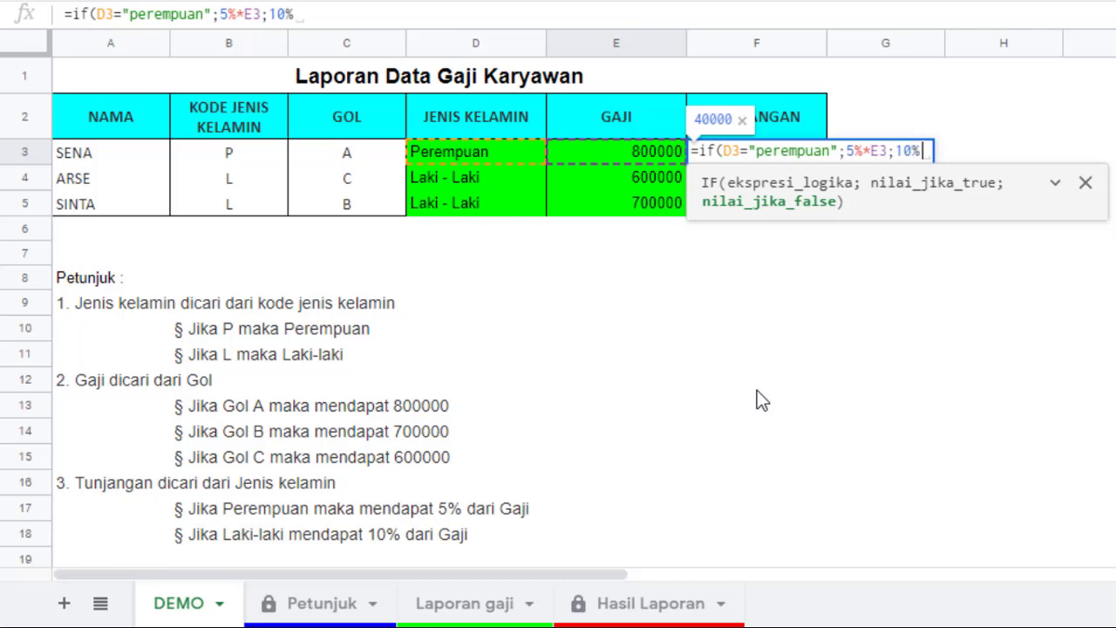
type("*")
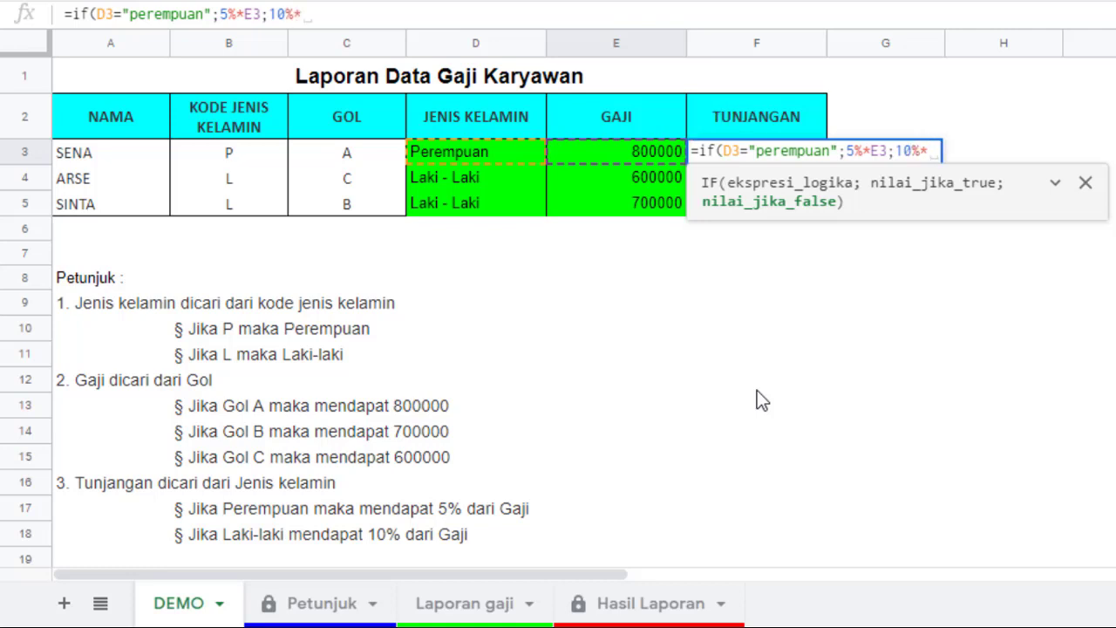
left_click(596, 152)
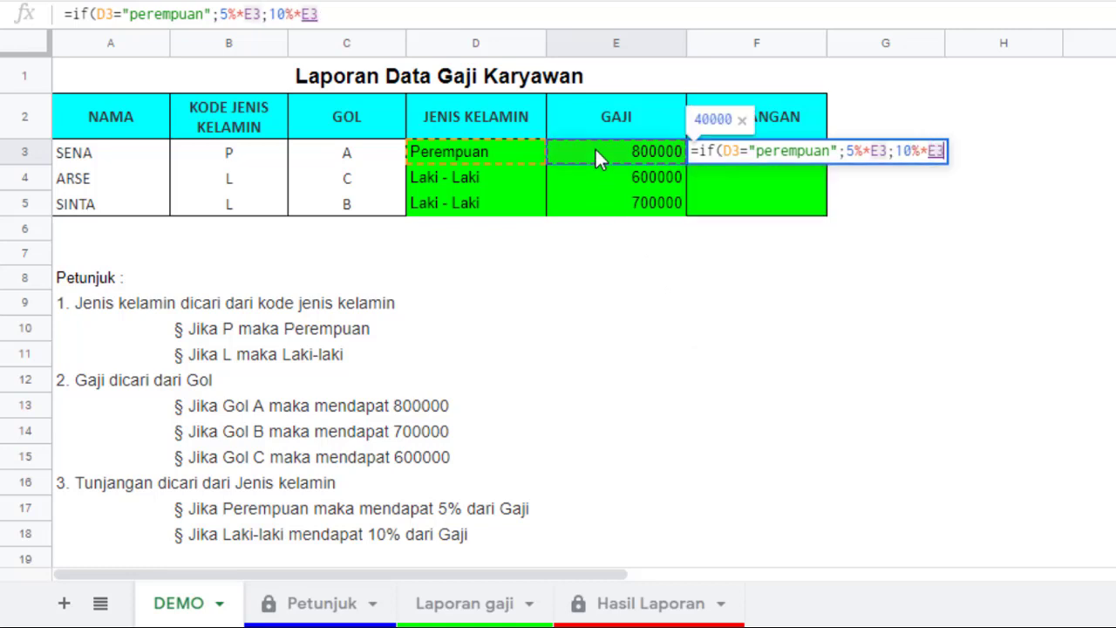
type(")")
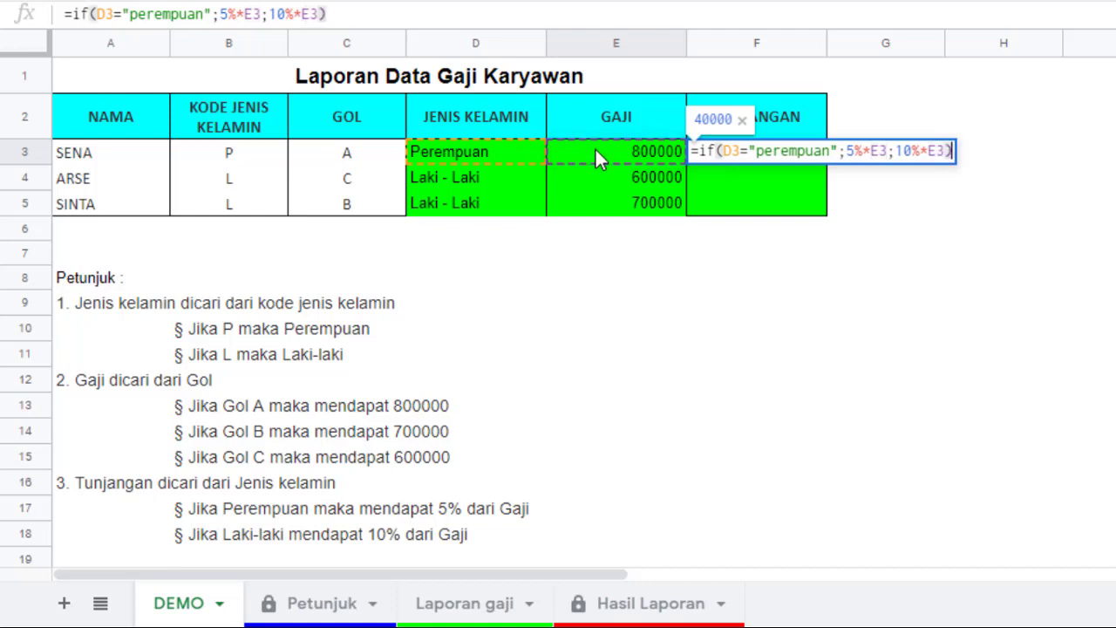
key("Return")
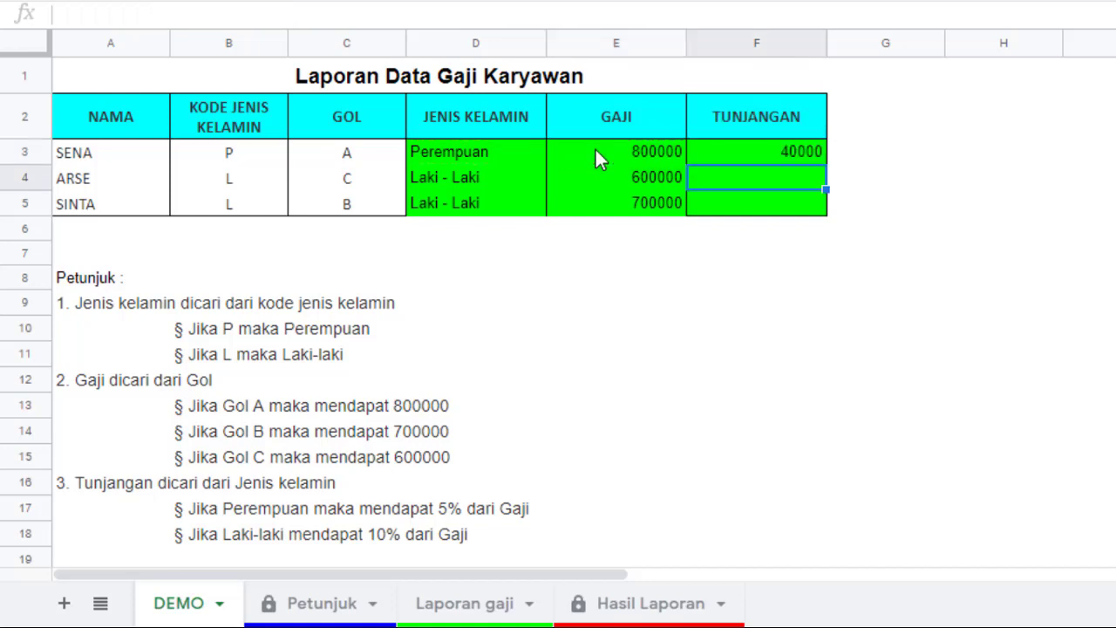
left_click(779, 159)
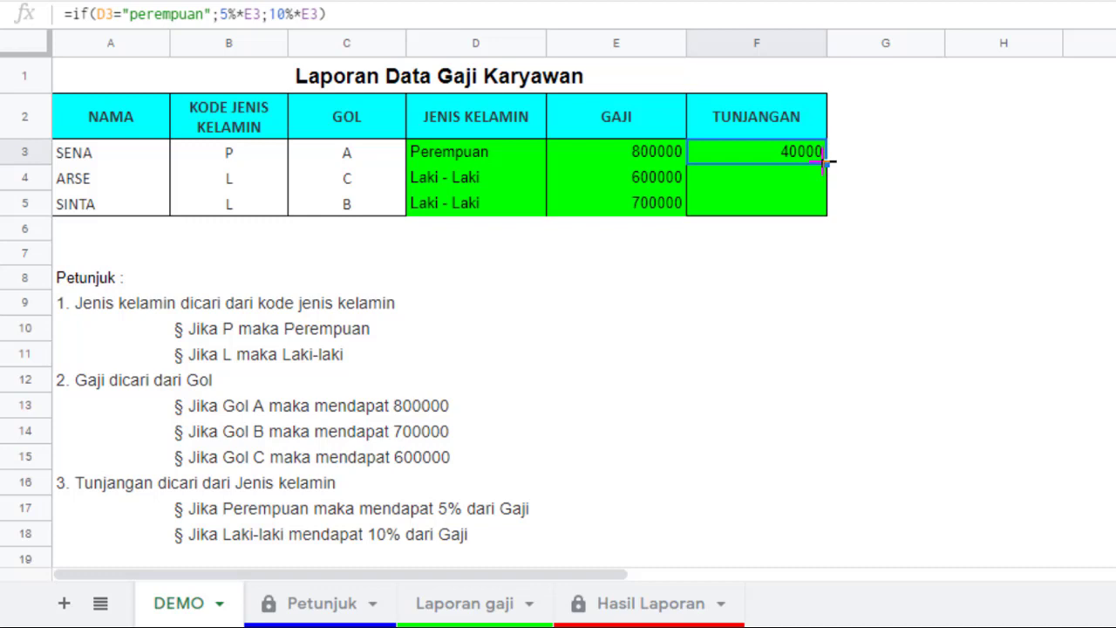
left_click_drag(824, 163, 822, 199)
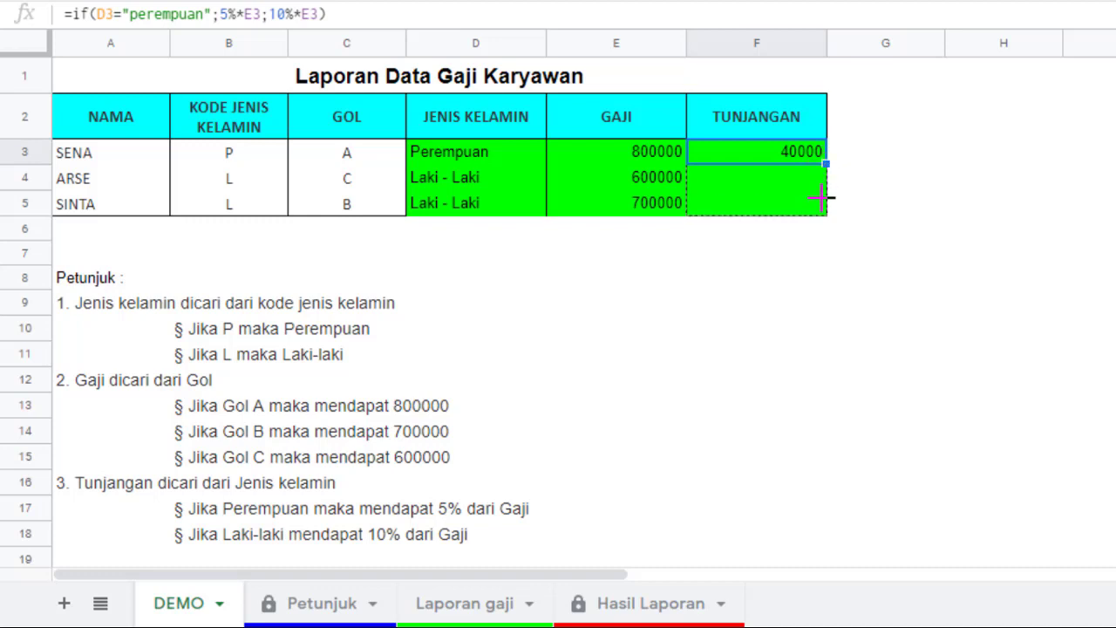
left_click(989, 213)
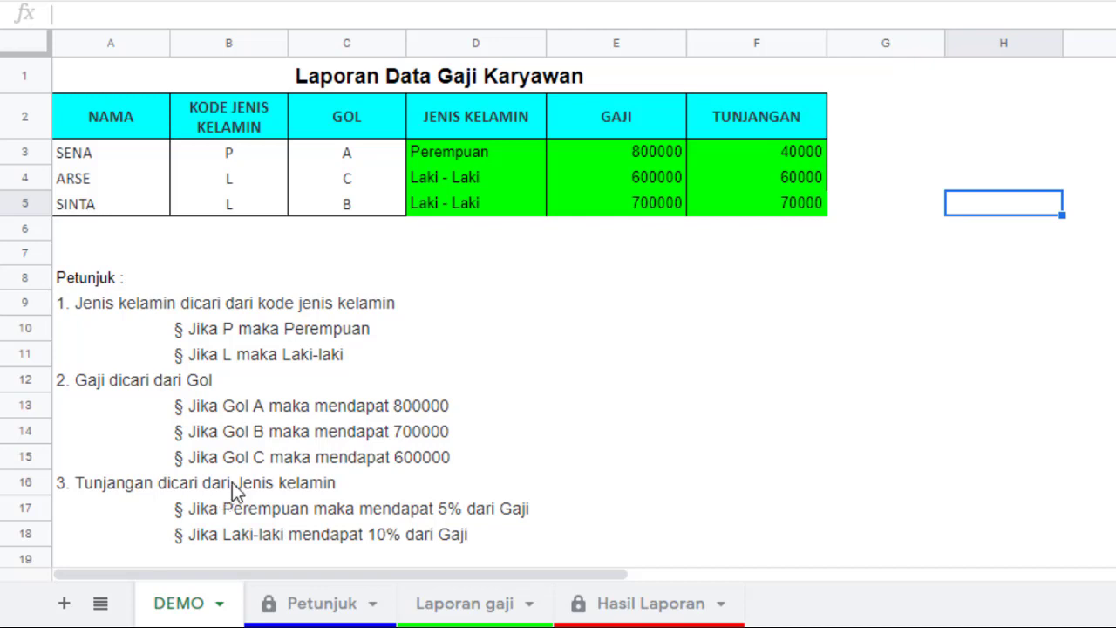
left_click(590, 288)
left_click(501, 256)
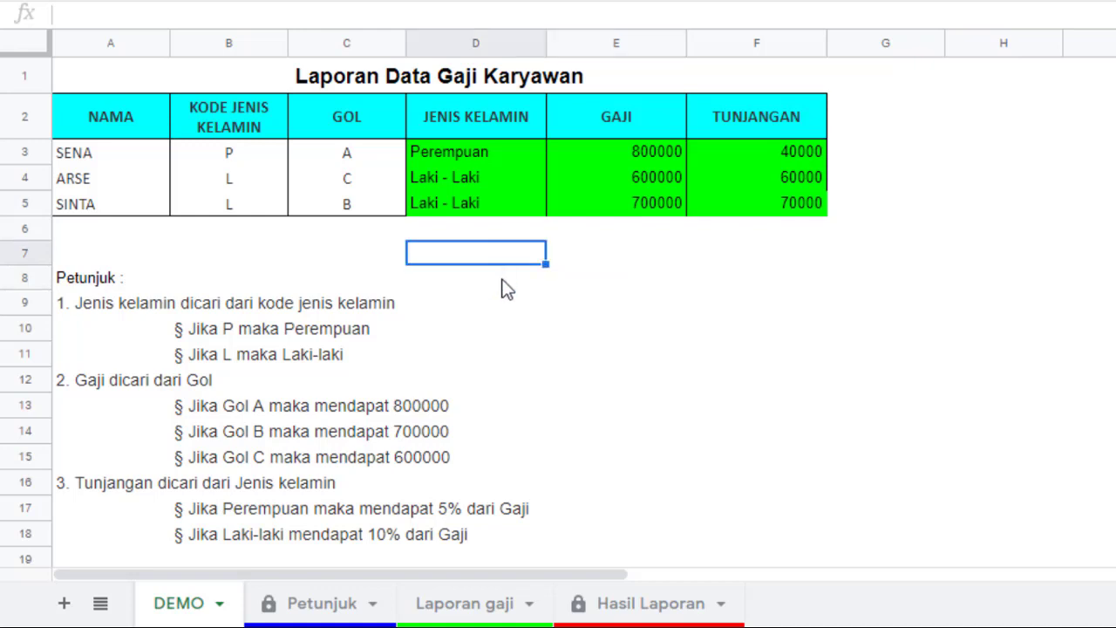
left_click(505, 288)
left_click(600, 260)
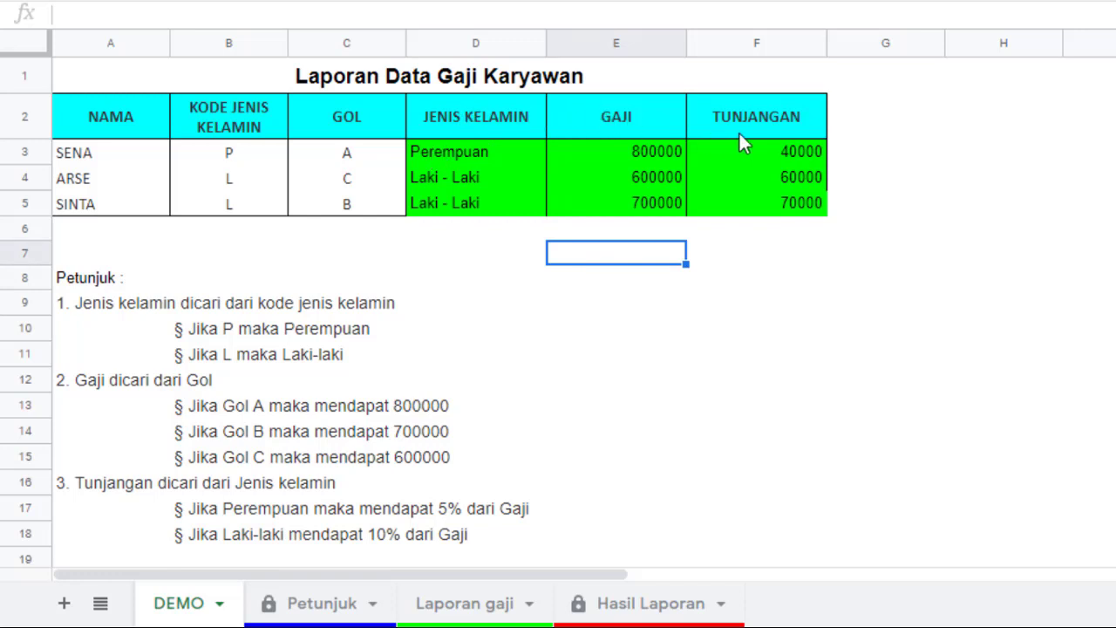
left_click(756, 379)
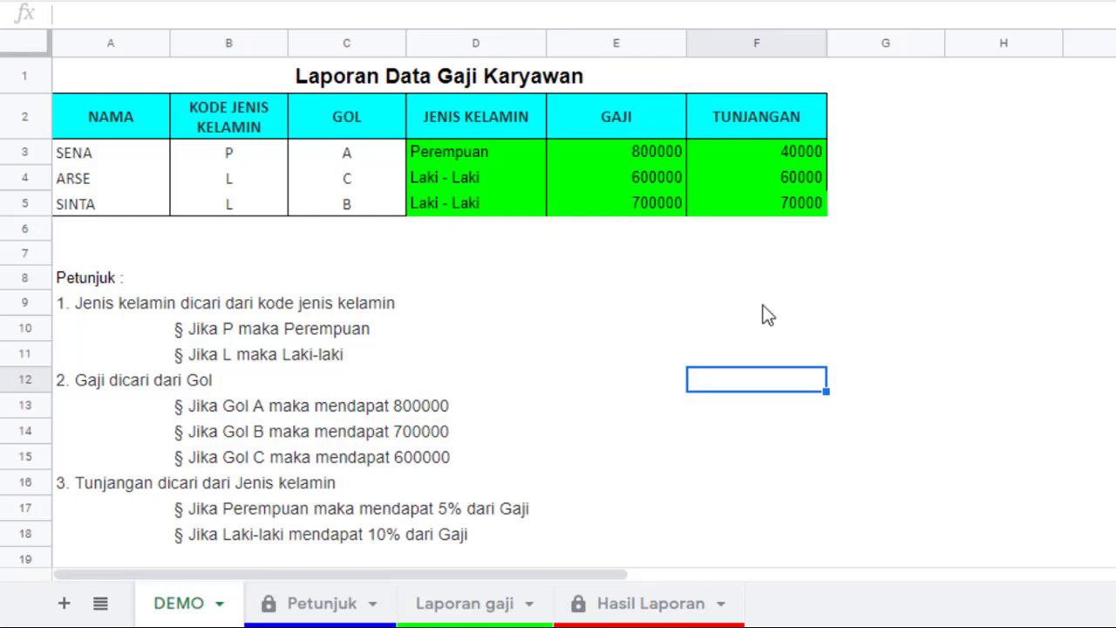
left_click(613, 354)
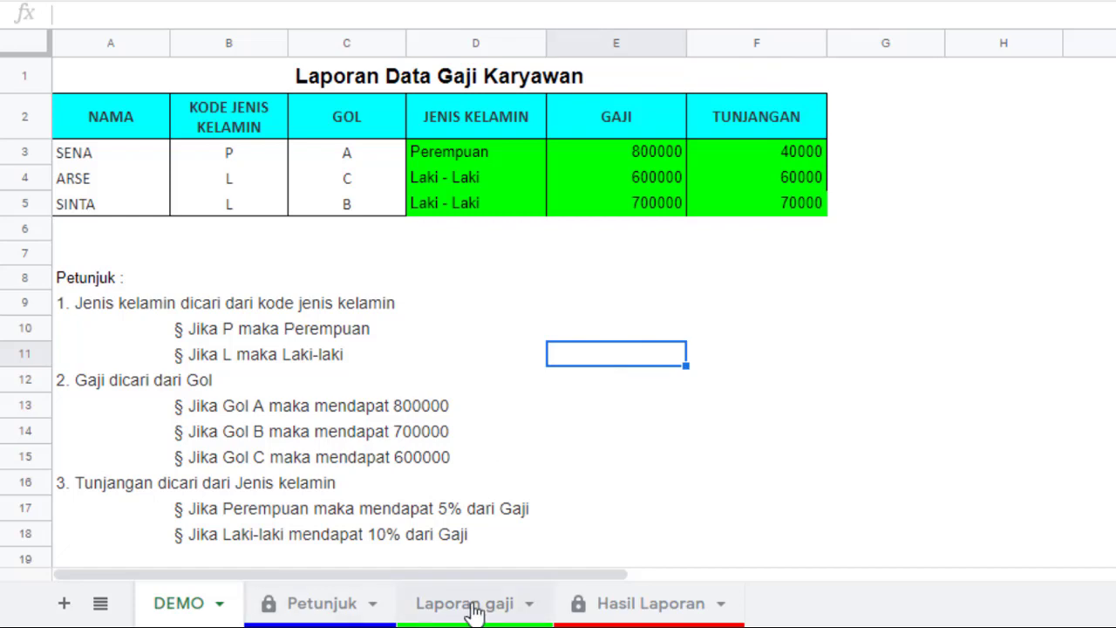
- Compare the unformatted Laporan gaji sheet with the finished report on the Hasil Laporan sheet
left_click(471, 605)
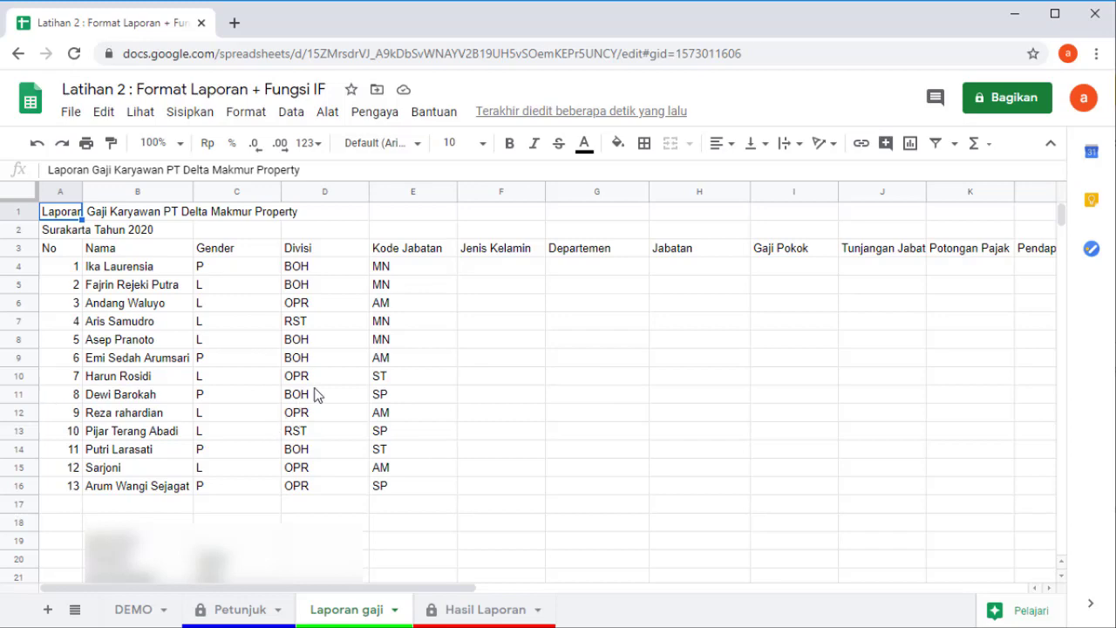
left_click(486, 612)
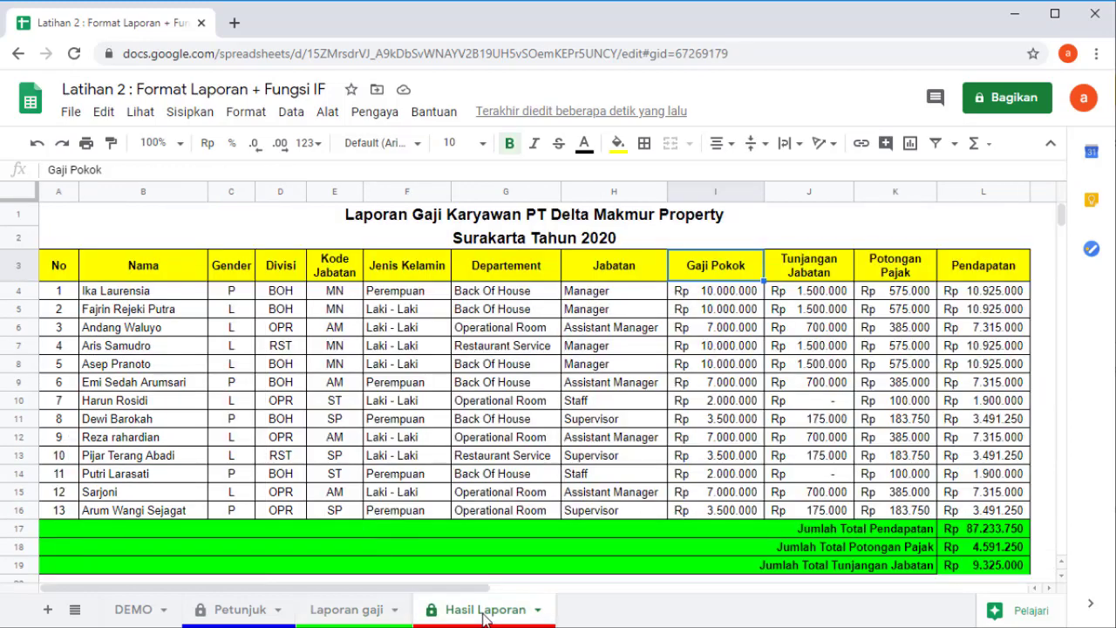
scroll(615, 349, "down", 1)
scroll(615, 349, "up", 1)
scroll(615, 349, "down", 1)
scroll(615, 348, "up", 1)
- Inspect the Jenis Kelamin formula in F4 of Hasil Laporan and select the calculated cells F4 through L4
left_click(410, 294)
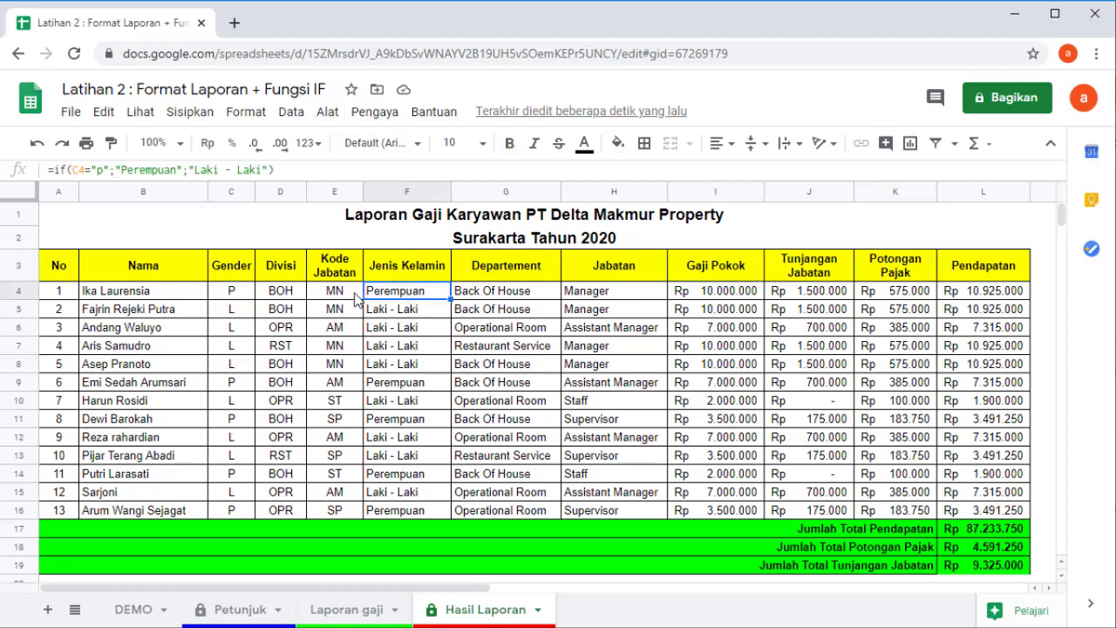
key("Left")
left_click_drag(409, 296, 998, 299)
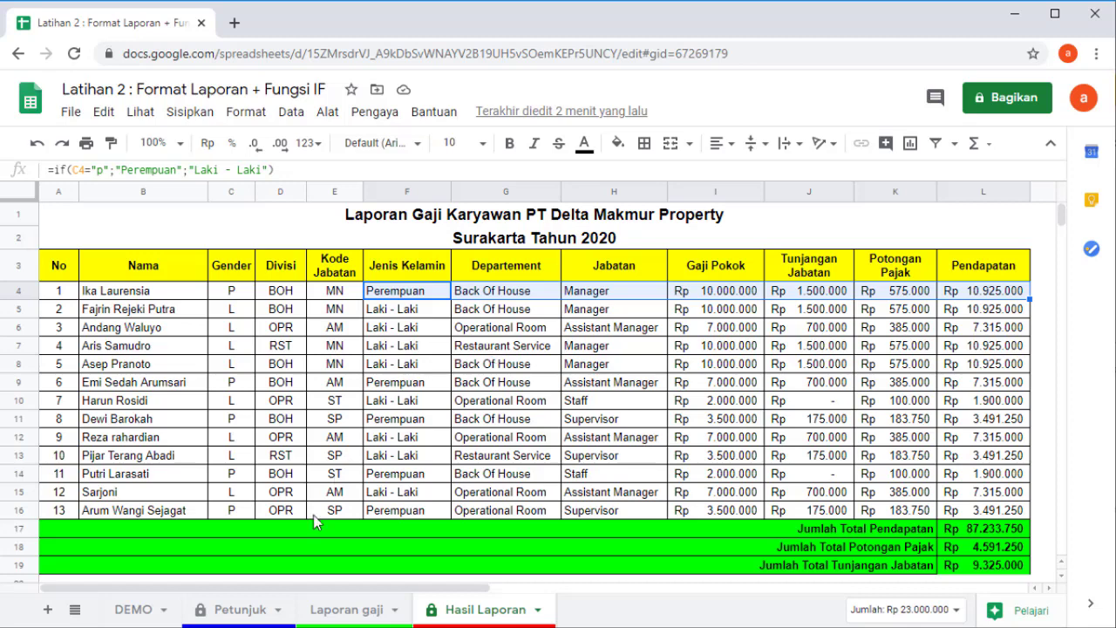
- Review the exercise instructions on the Petunjuk sheet and return to the Hasil Laporan sheet
left_click(232, 615)
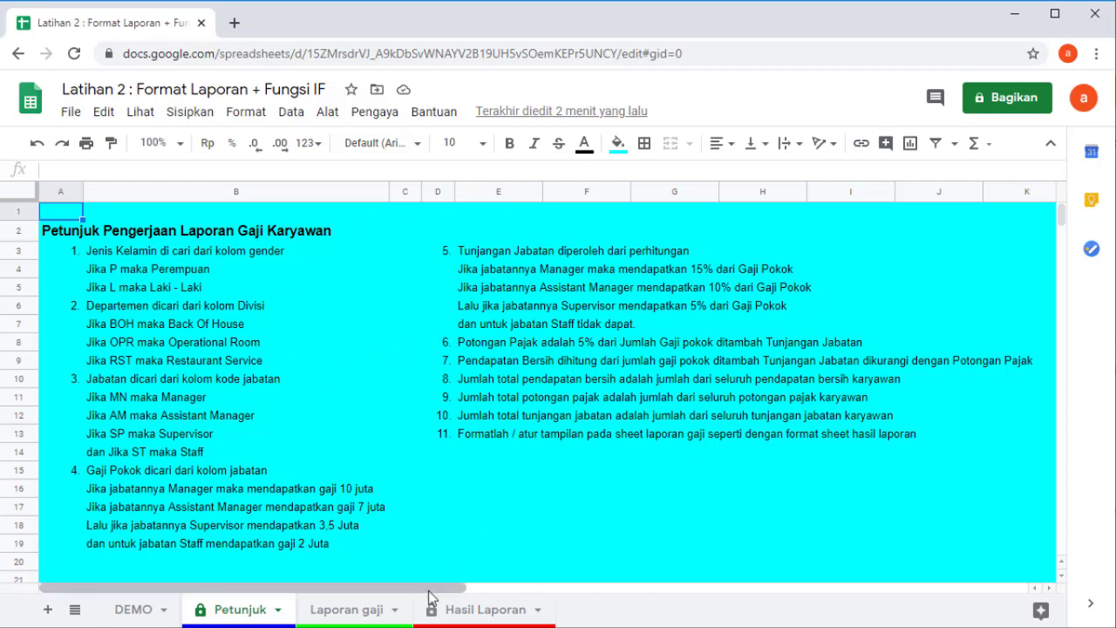
left_click(369, 609)
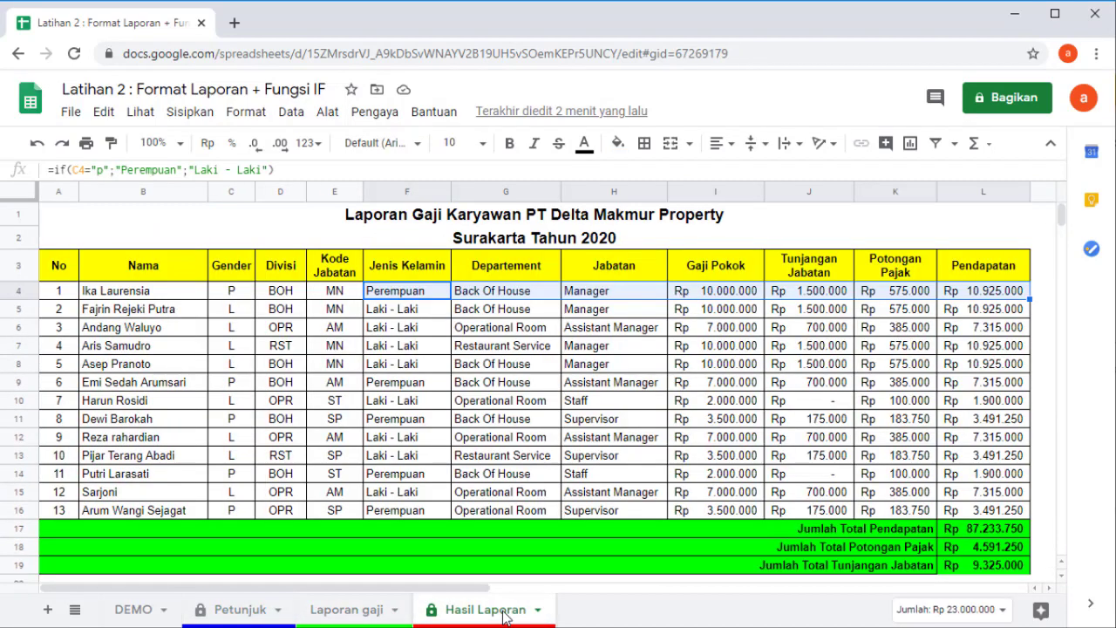
left_click(499, 610)
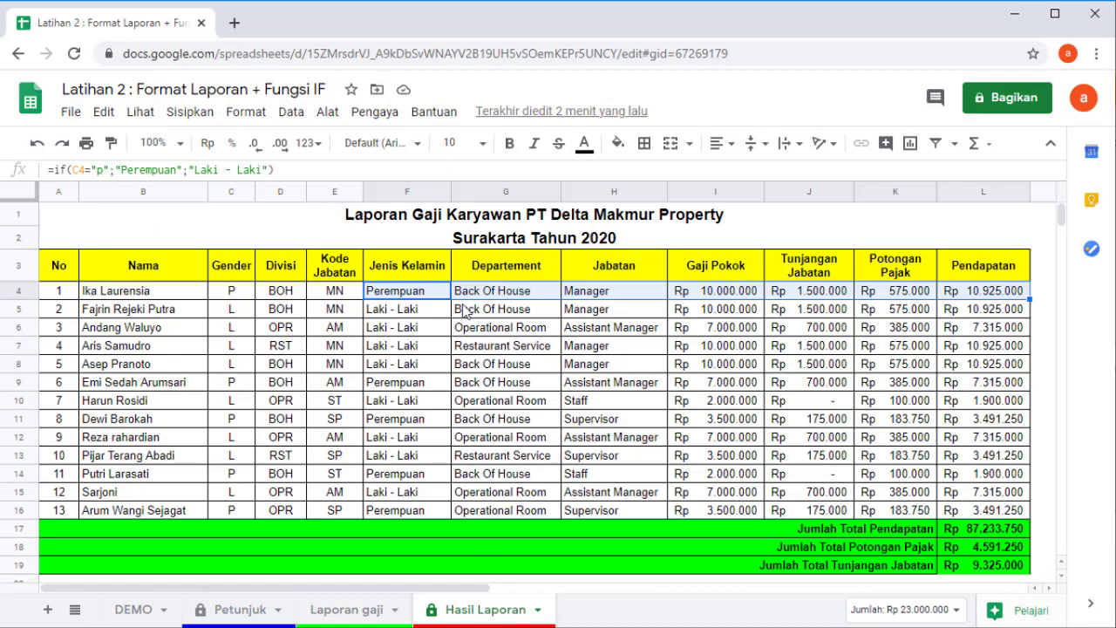